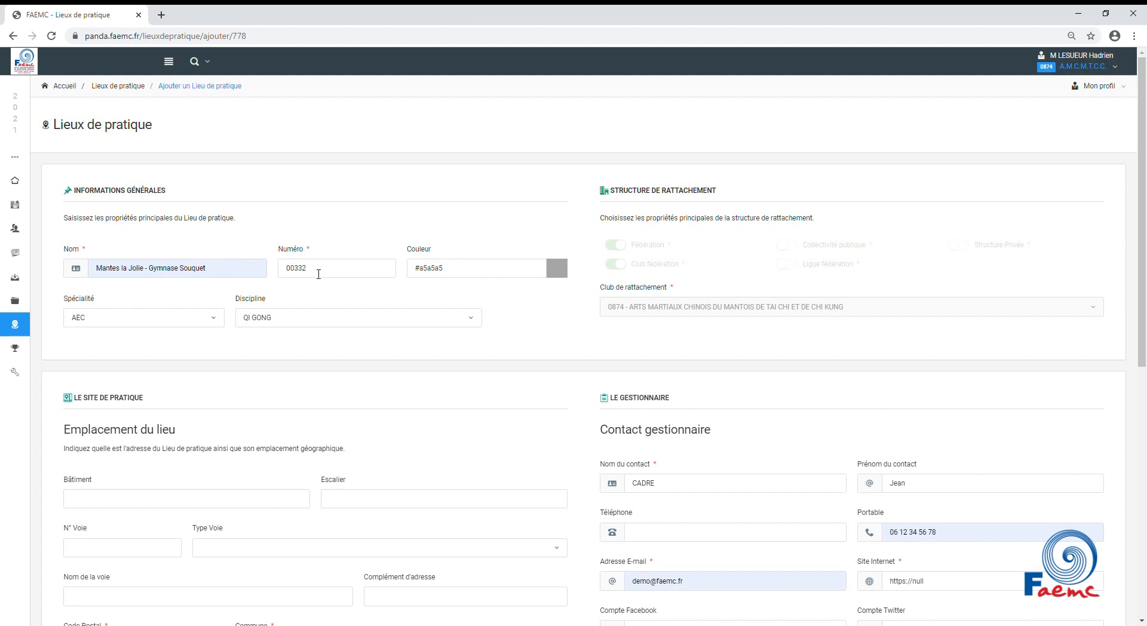
# Set the practice site's speciality to AMCI and its discipline to TAICHI CHUAN
pyautogui.click(144, 322)
pyautogui.click(109, 369)
pyautogui.click(311, 318)
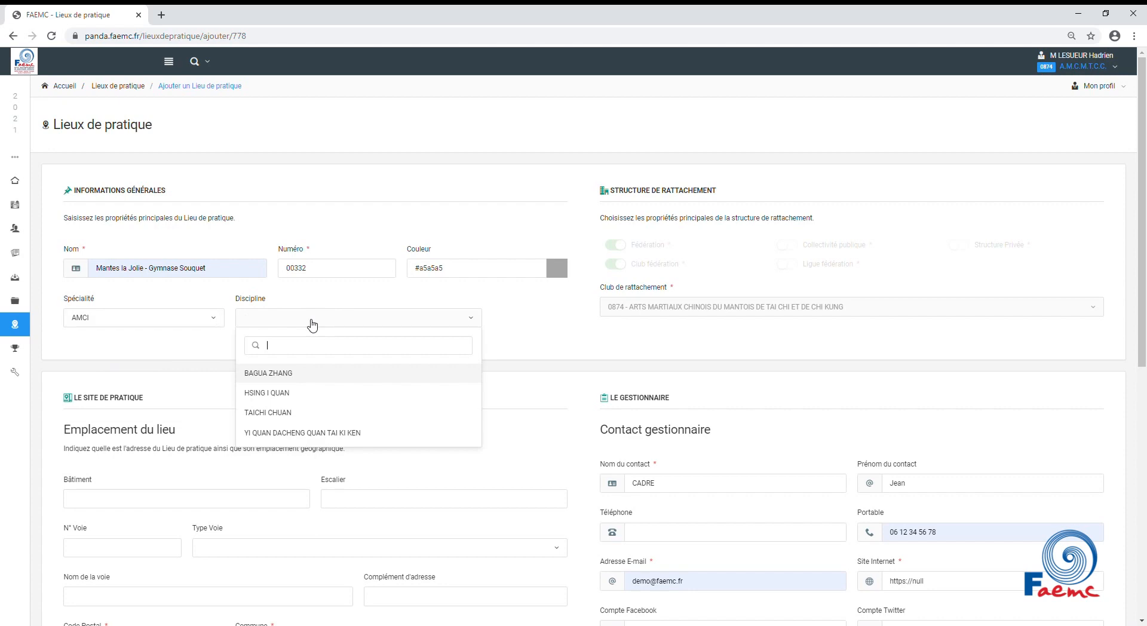
pyautogui.click(294, 413)
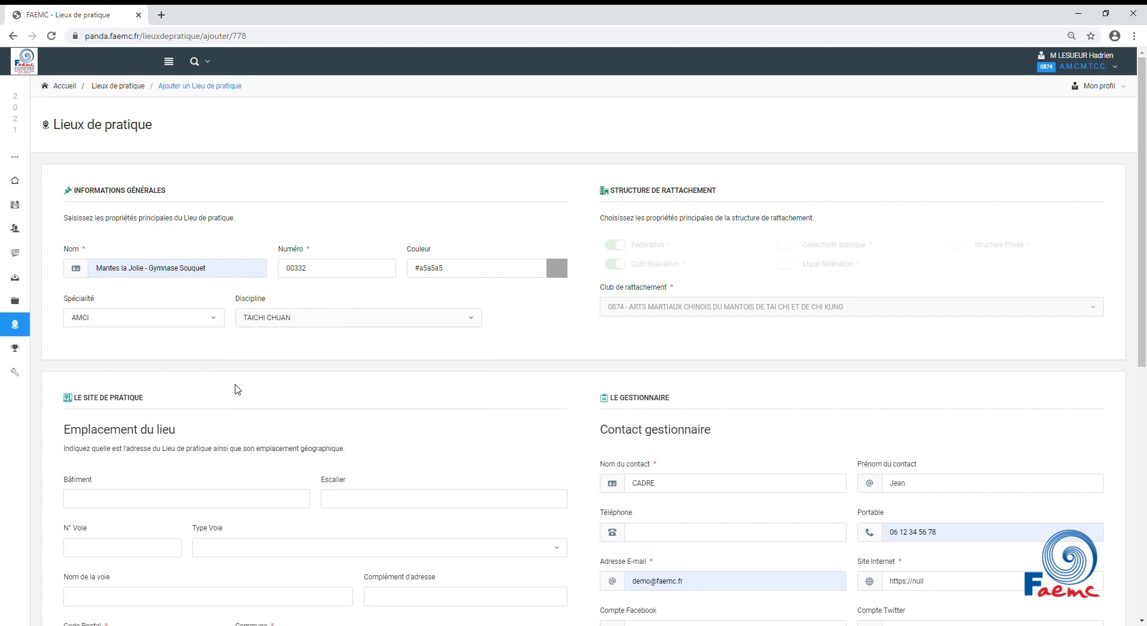
# Set the street type to Rue and fill in the street name of the practice site
pyautogui.scroll(-3, 228, 380)
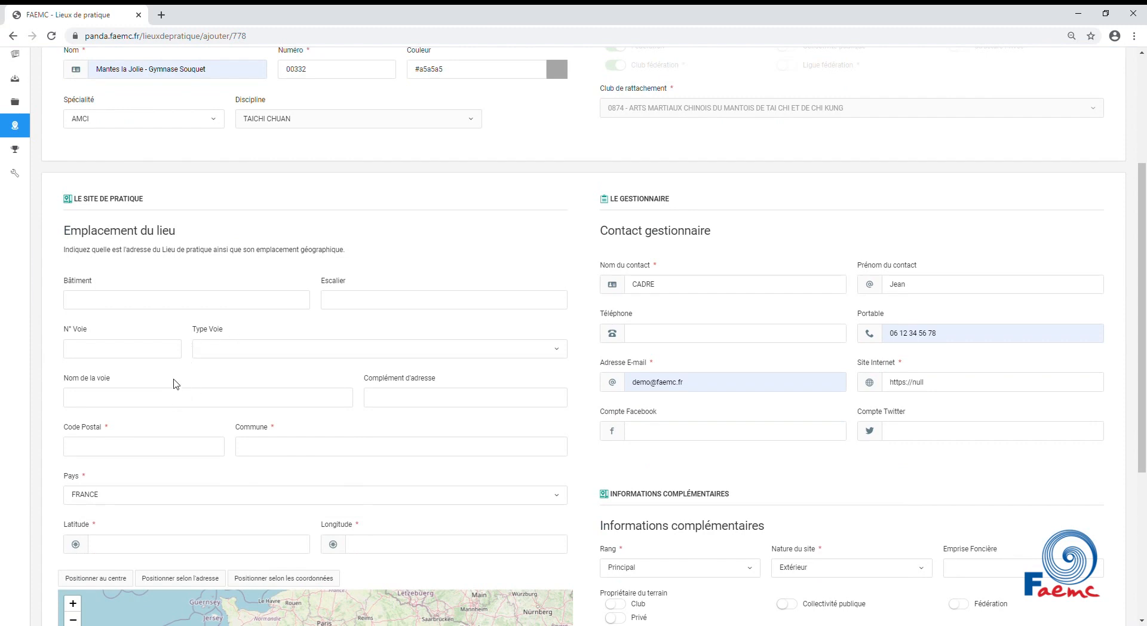
pyautogui.click(238, 351)
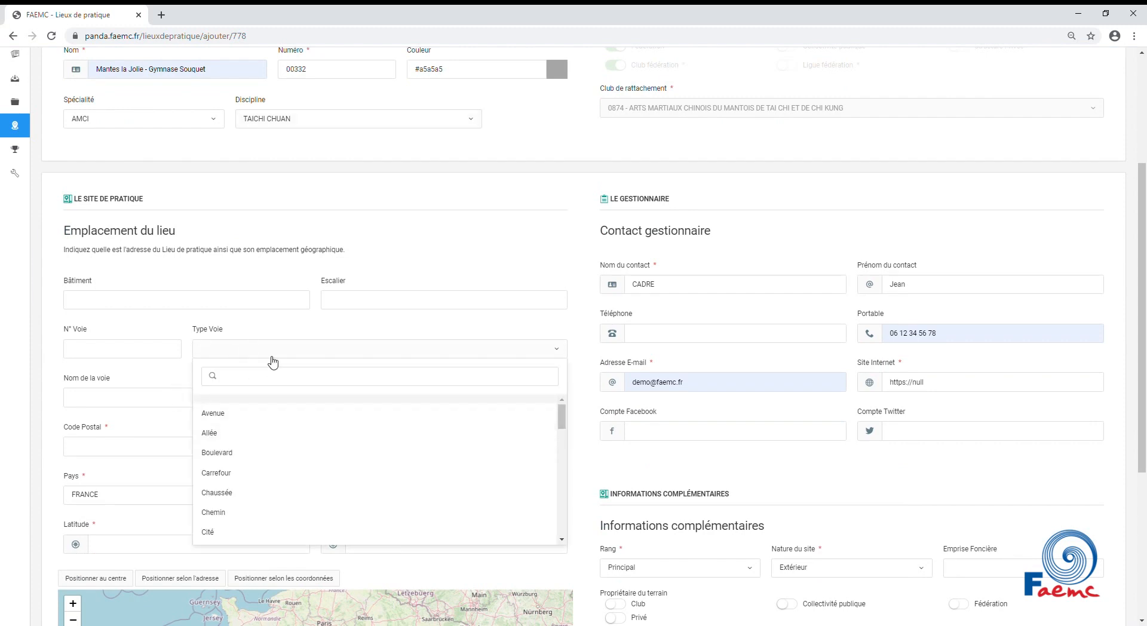
pyautogui.write('rue')
pyautogui.click(243, 426)
pyautogui.click(135, 455)
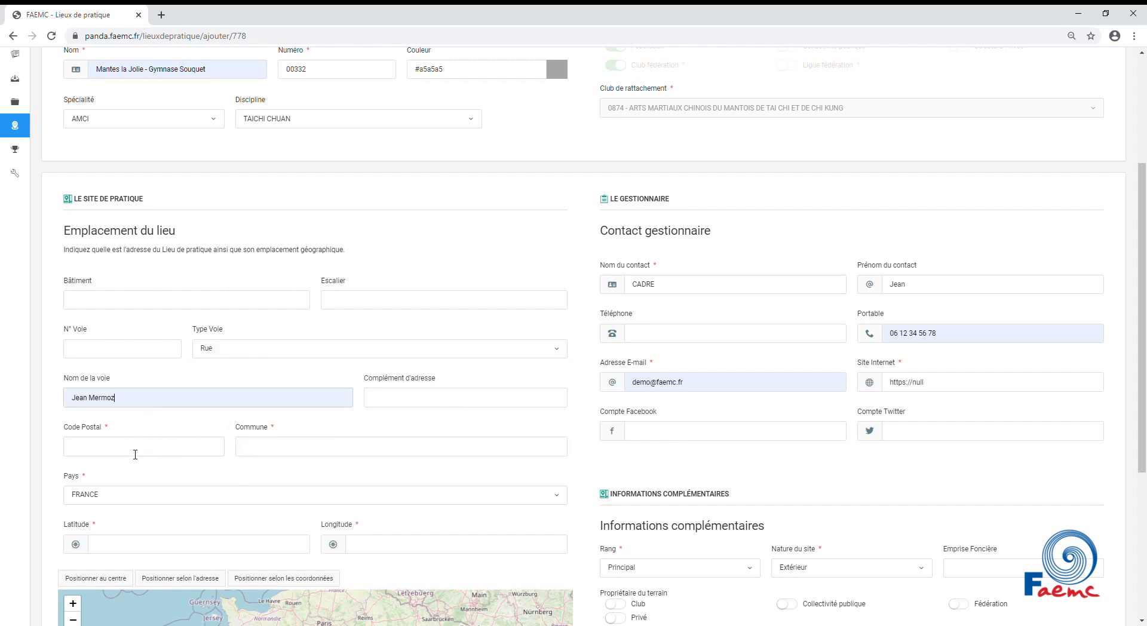
# Enter the postal code 78200 and choose MANTES-LA-JOLIE as the commune
pyautogui.click(107, 459)
pyautogui.write('78200')
pyautogui.click(318, 445)
pyautogui.scroll(-3, 308, 527)
pyautogui.click(306, 531)
# Position the map marker from the address, then move it onto the gymnasium building north of Allée Pierre de Ronsard
pyautogui.scroll(-3, 580, 458)
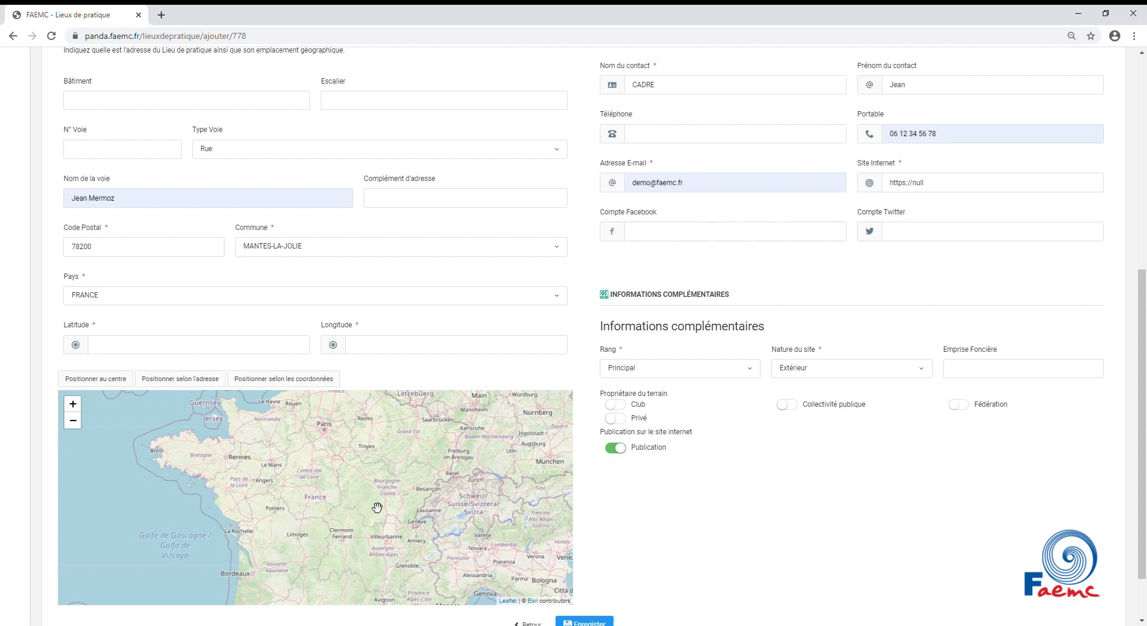
pyautogui.click(189, 382)
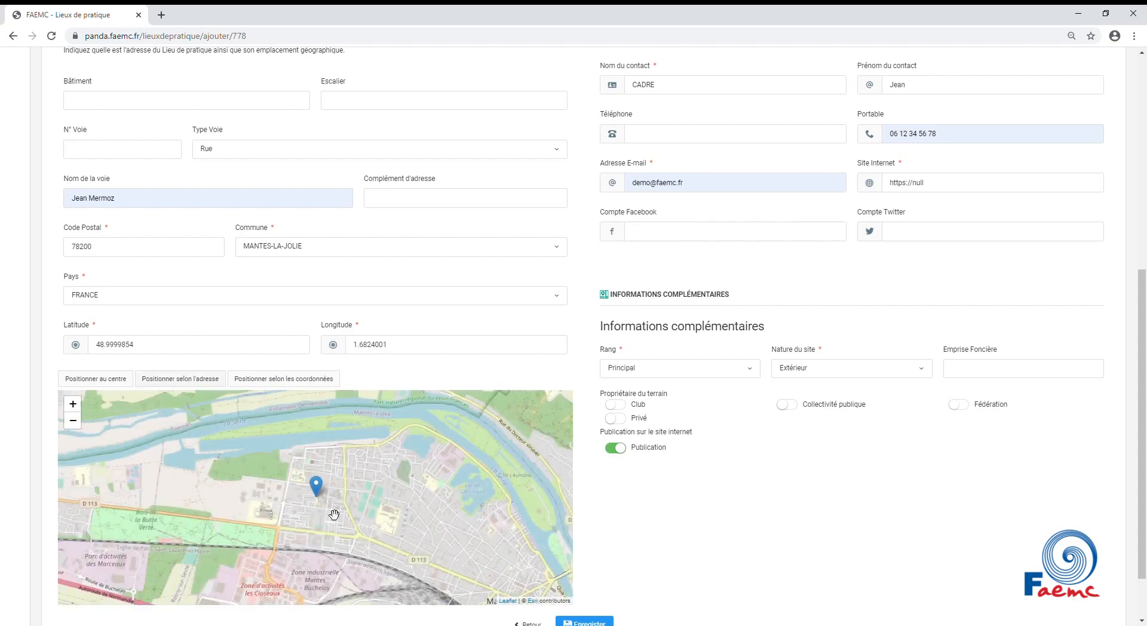
pyautogui.scroll(2, 357, 521)
pyautogui.scroll(3, 356, 521)
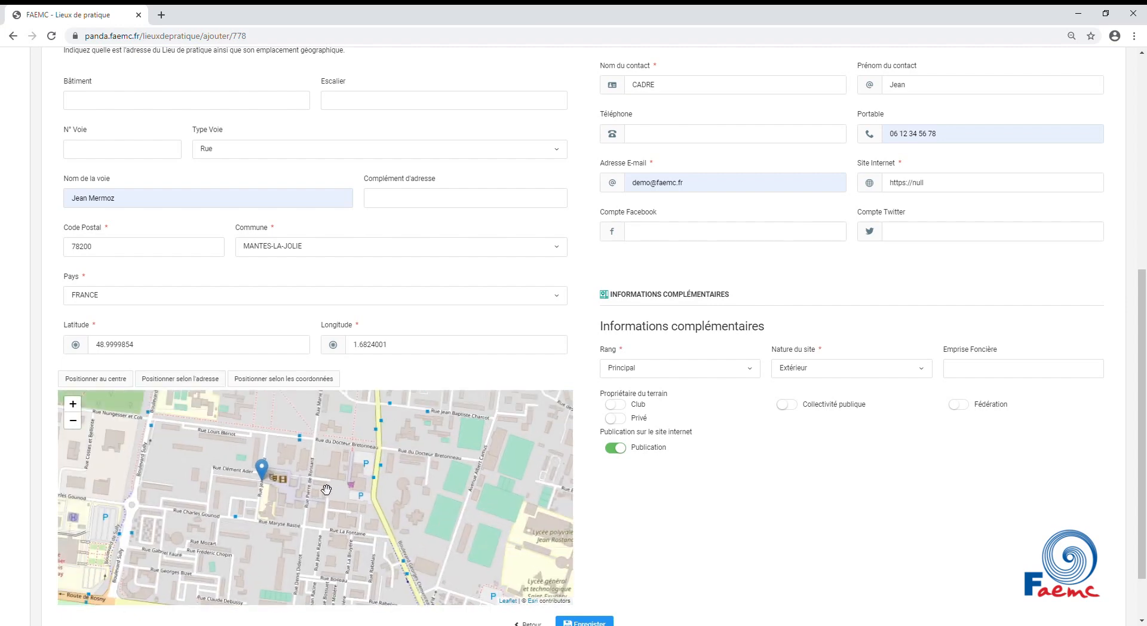
pyautogui.click(323, 492)
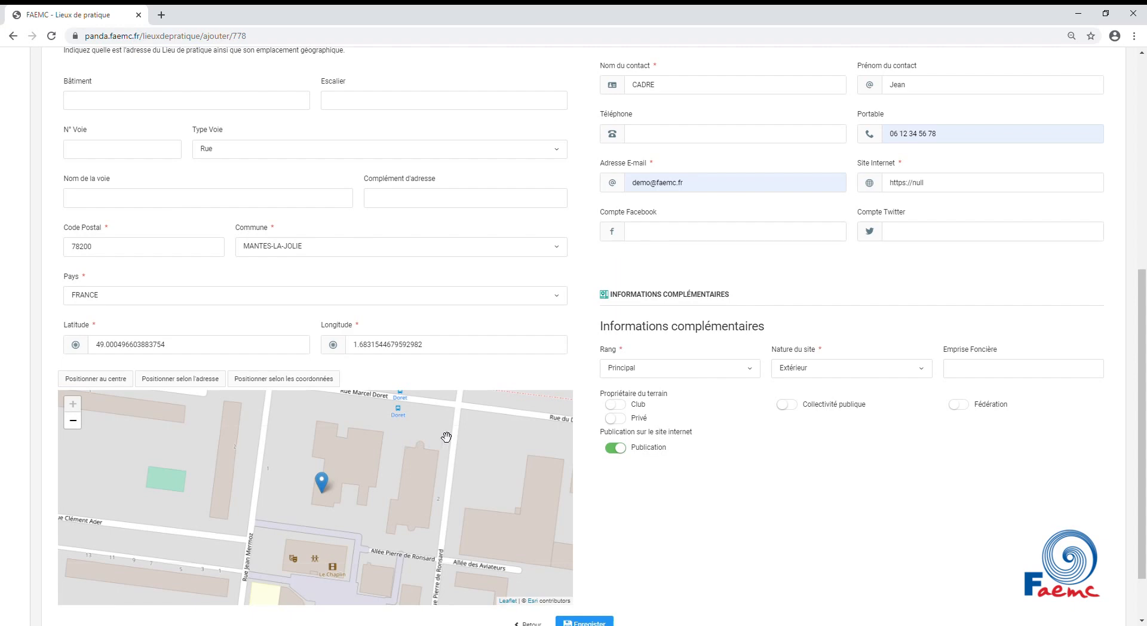
# Enter Gymnase Souquet as the building name and save the new practice site
pyautogui.scroll(3, 627, 522)
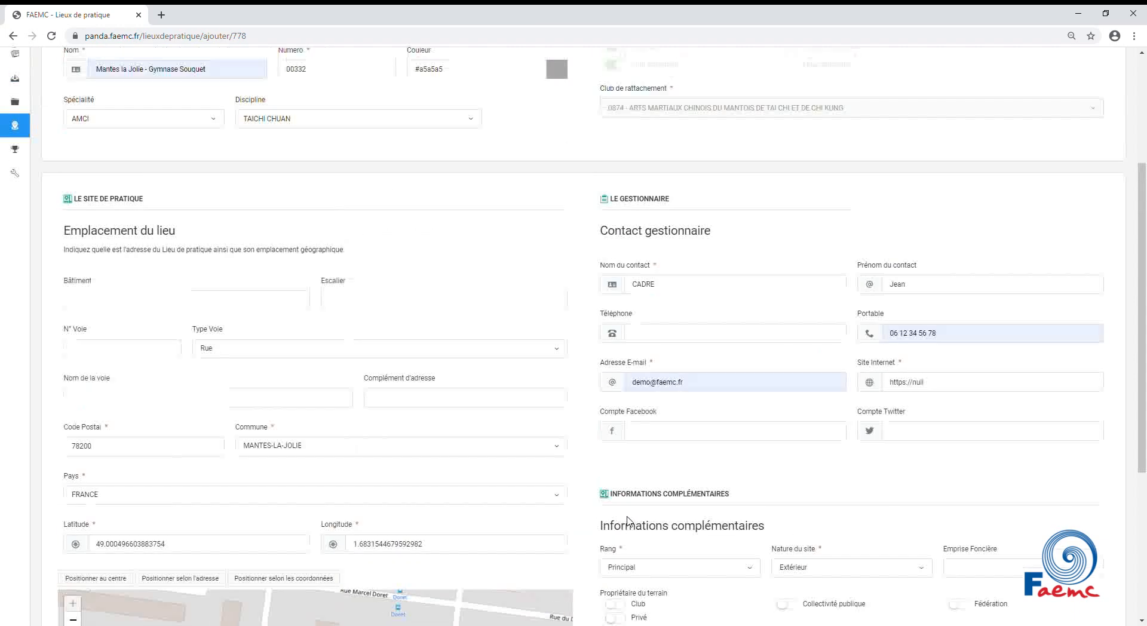
pyautogui.click(202, 303)
pyautogui.write('Gymnase Souquet')
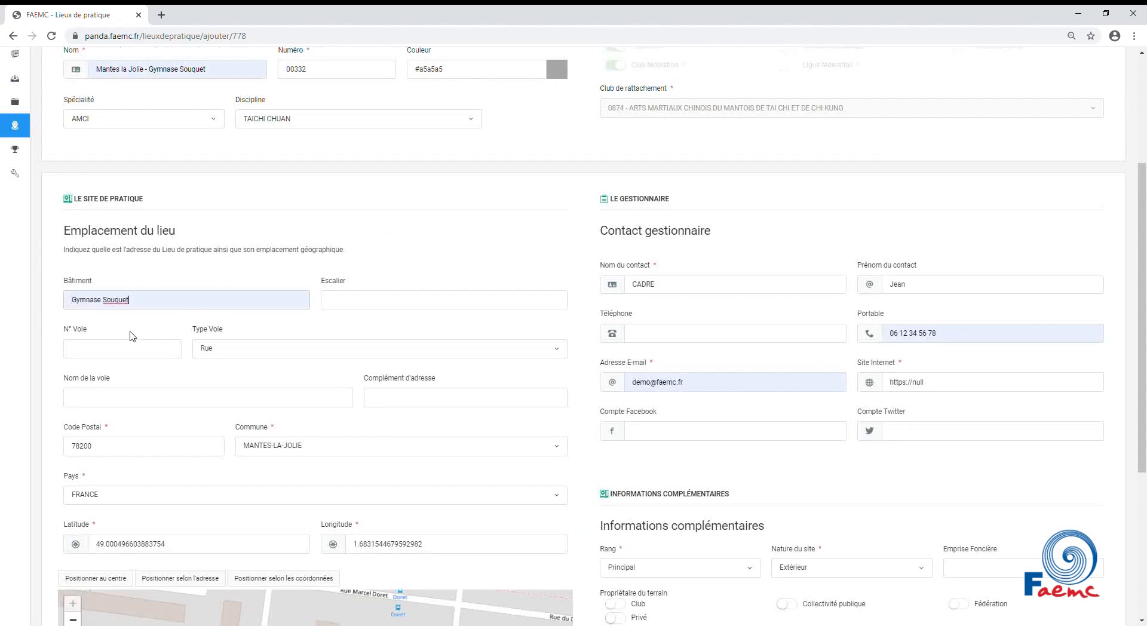
pyautogui.click(580, 362)
pyautogui.moveTo(596, 237); pyautogui.dragTo(731, 238)
pyautogui.click(732, 239)
pyautogui.scroll(-5, 755, 382)
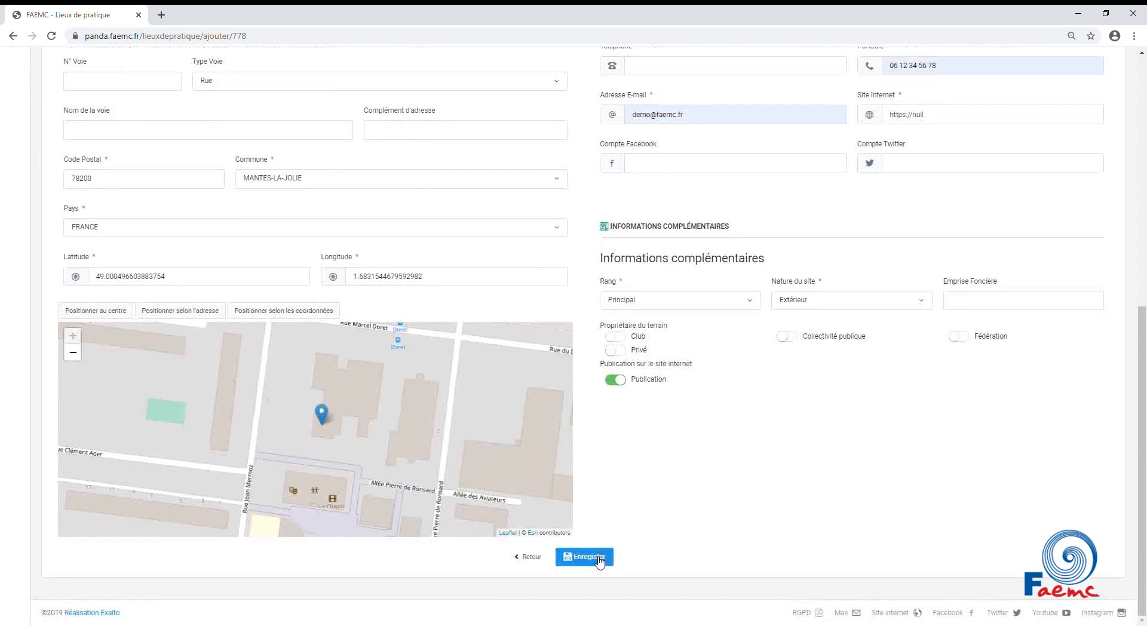
pyautogui.click(600, 559)
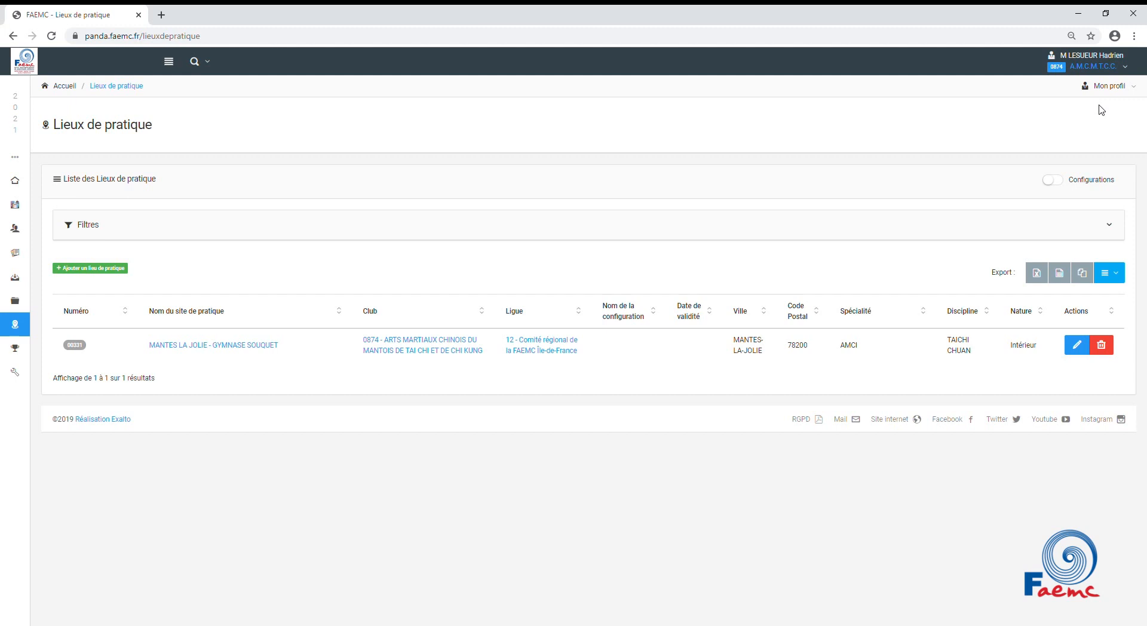
# Enable the Sport-Santé label in the main configuration of the Mantes la Jolie - Gymnase Souquet site and save it
pyautogui.click(226, 352)
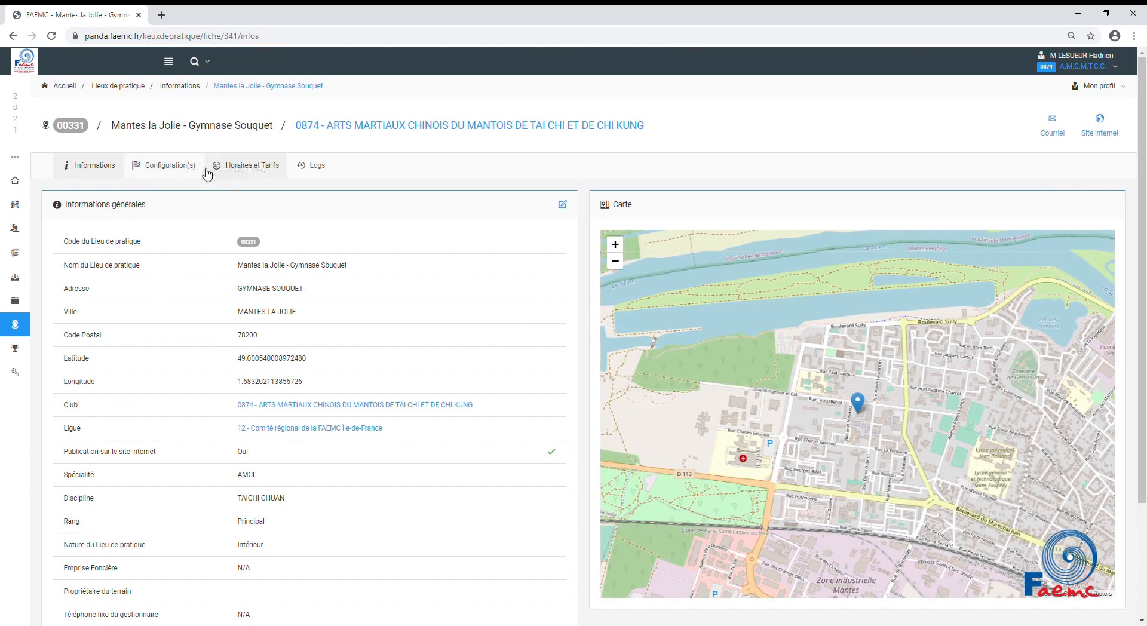
pyautogui.click(178, 173)
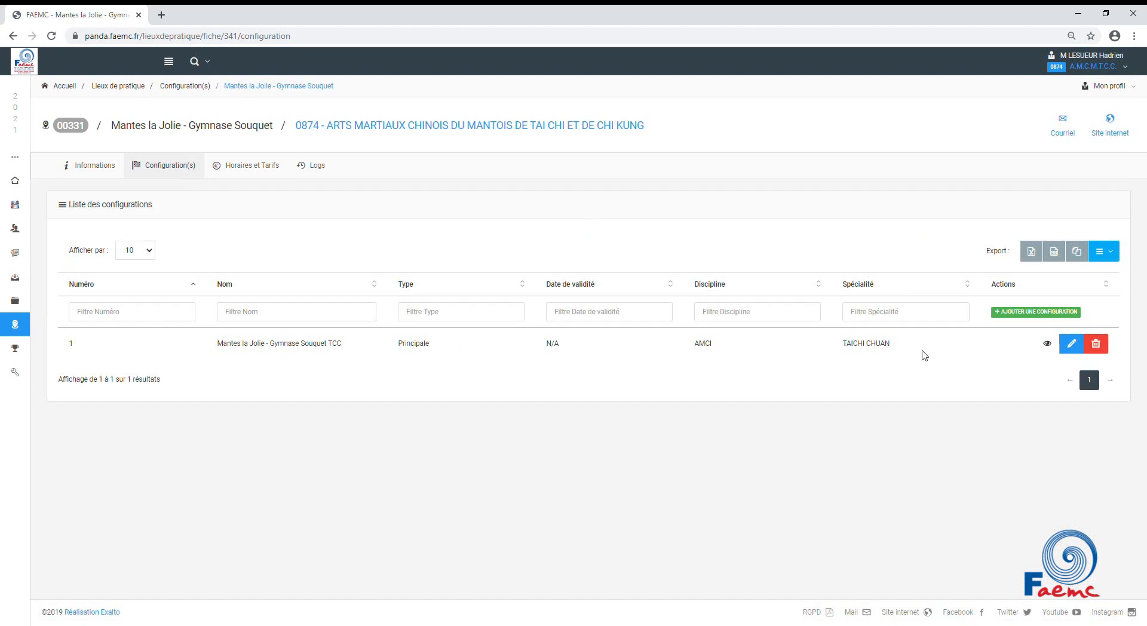
pyautogui.click(1074, 345)
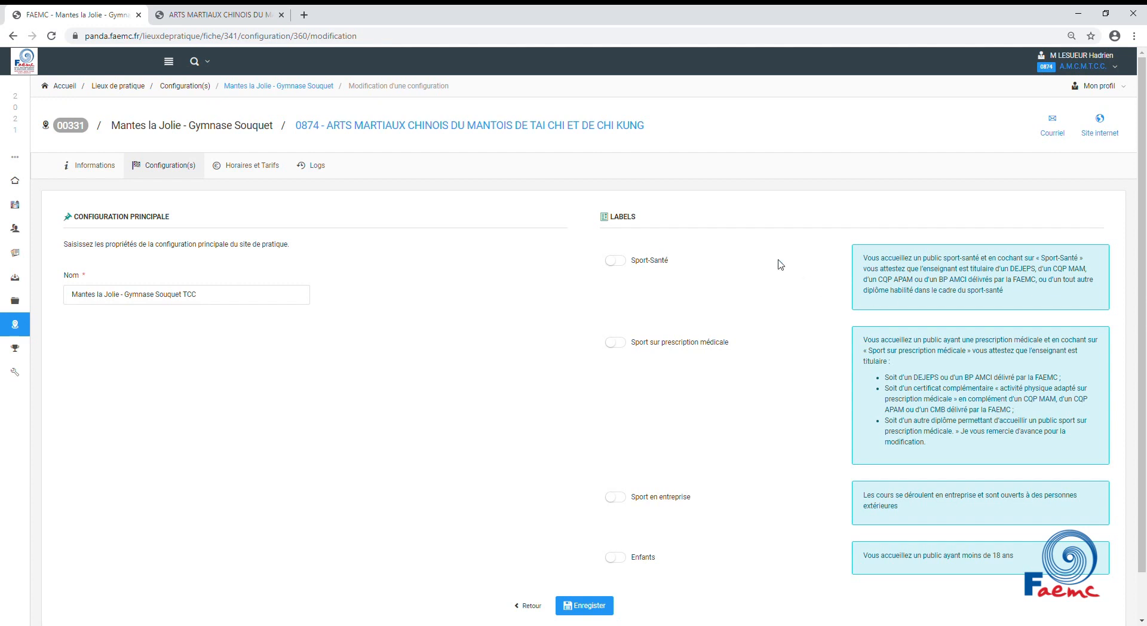
pyautogui.click(617, 265)
pyautogui.click(593, 607)
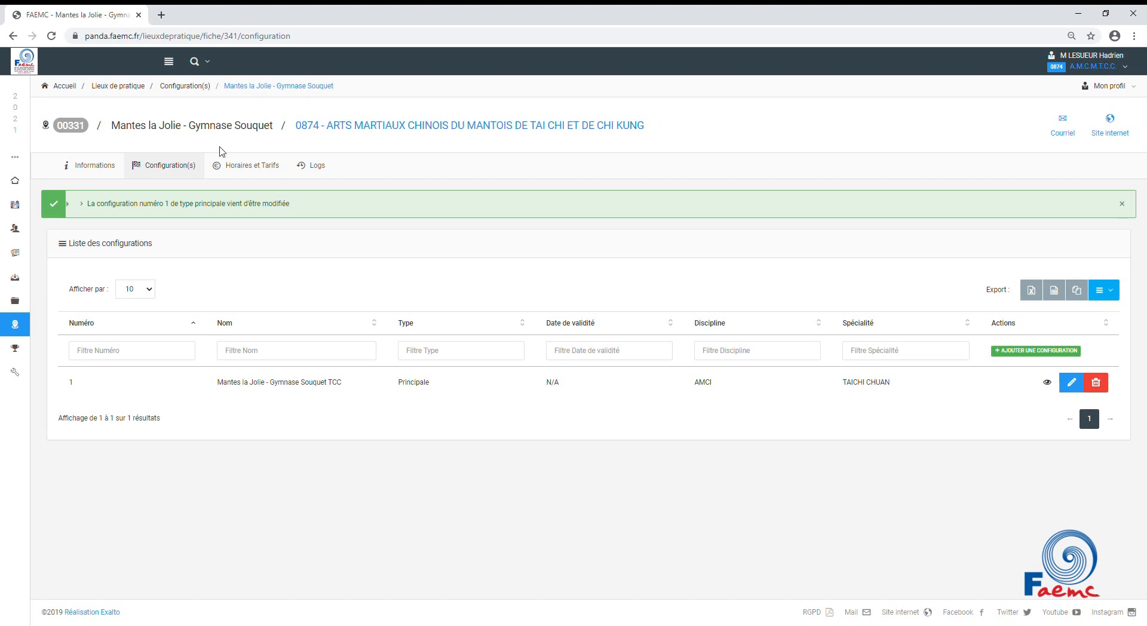
# Add a new period to the site's schedules and rates with the start date 01/09/2020
pyautogui.click(242, 170)
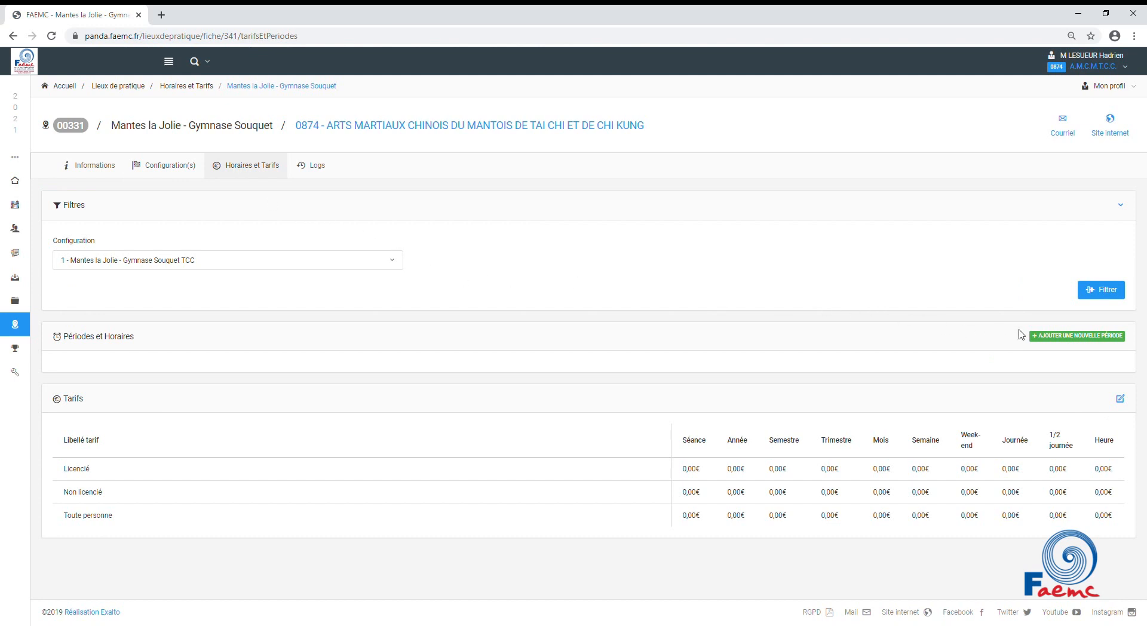
pyautogui.click(1057, 336)
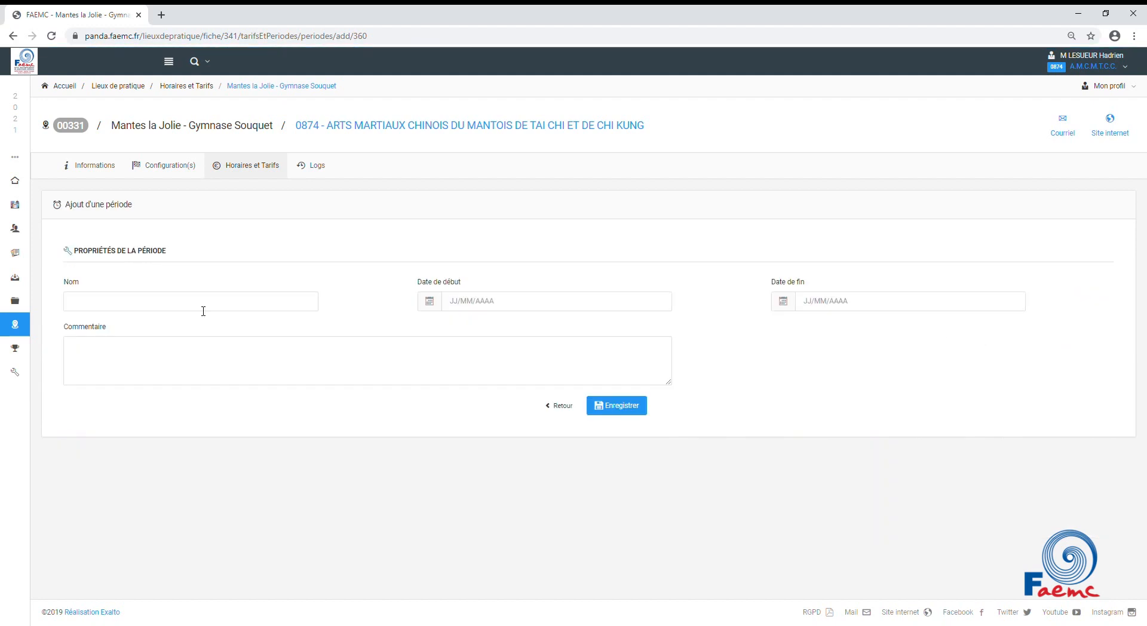
pyautogui.click(504, 303)
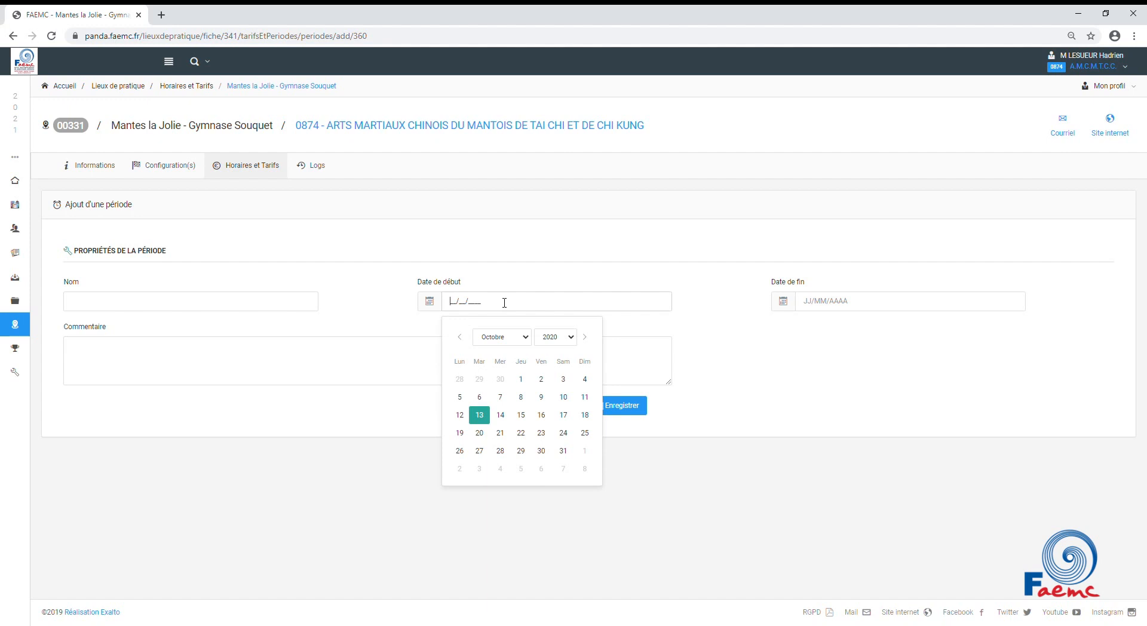
pyautogui.write('01/09/')
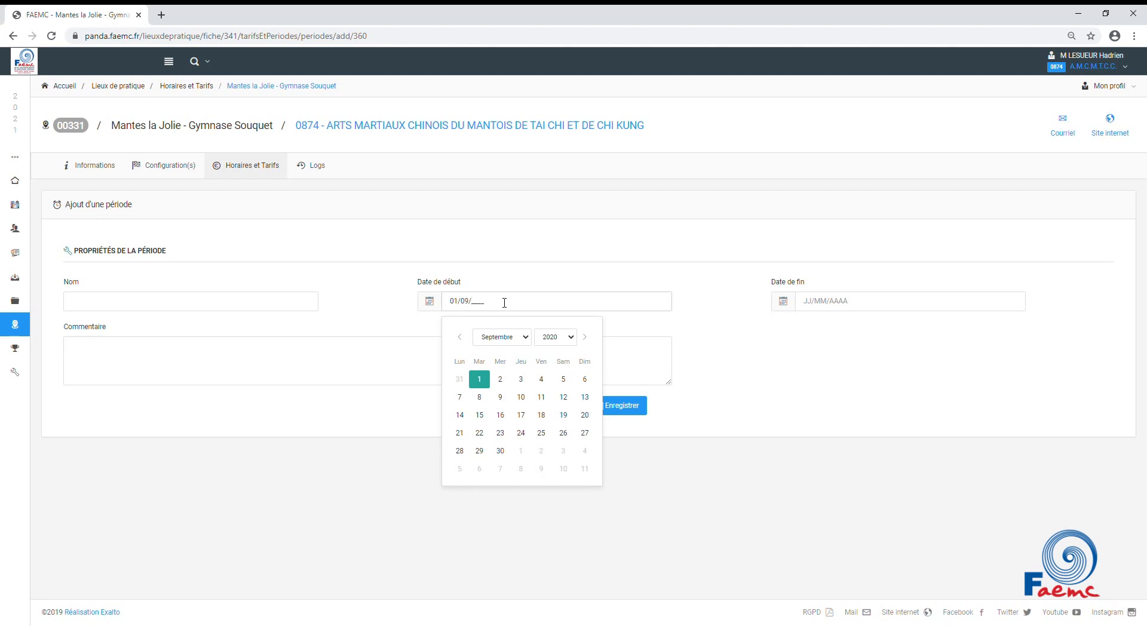
pyautogui.write('2020')
# Set the period's end date to 30/08/2025, name the period 20/25 and save it
pyautogui.click(883, 304)
pyautogui.write('30/08/2021')
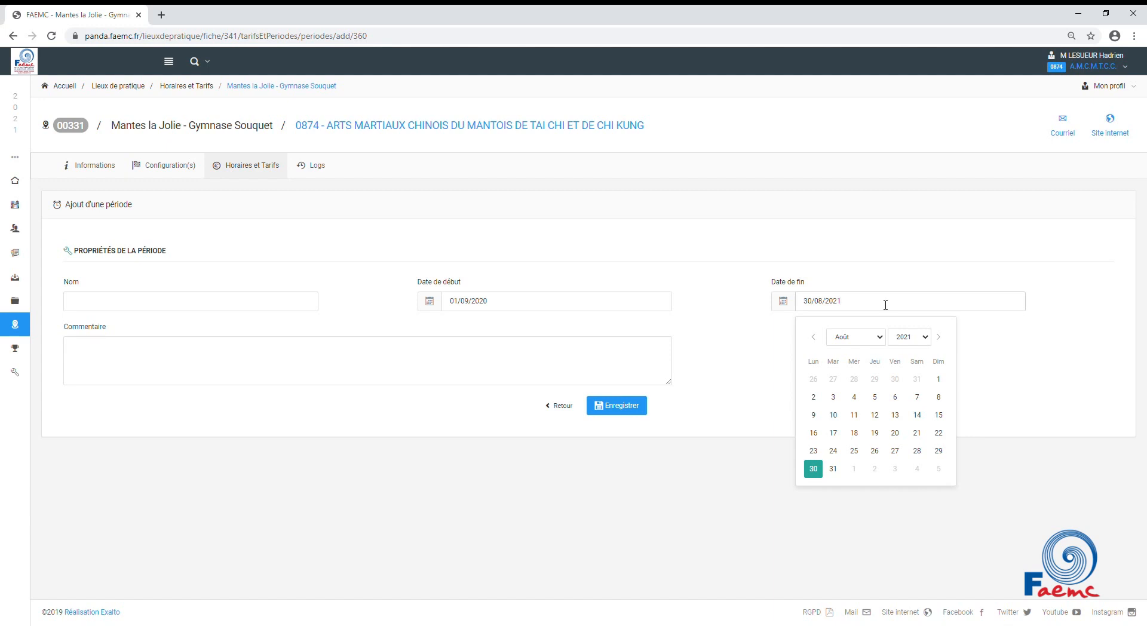
pyautogui.press('BackSpace')
pyautogui.write('5')
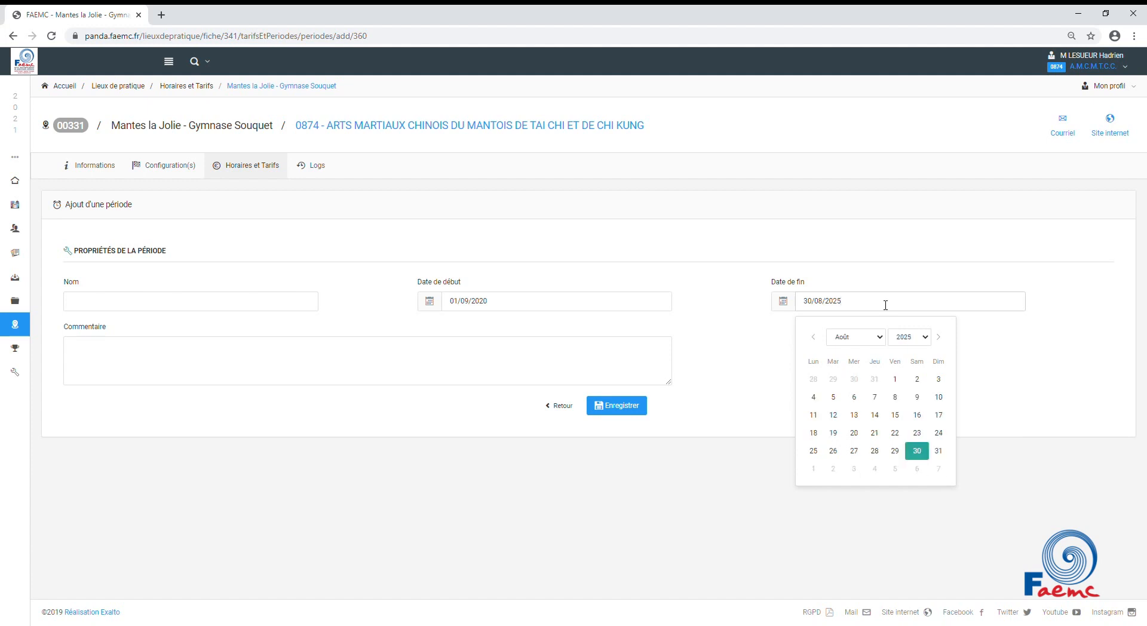
pyautogui.click(671, 285)
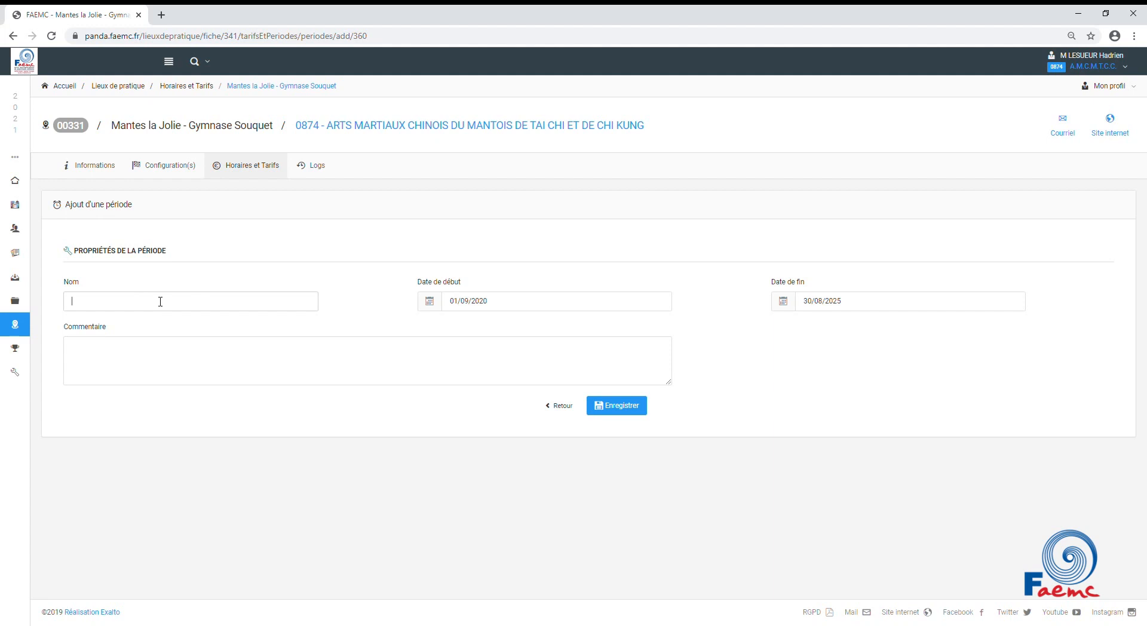
pyautogui.write('20/25')
pyautogui.click(632, 409)
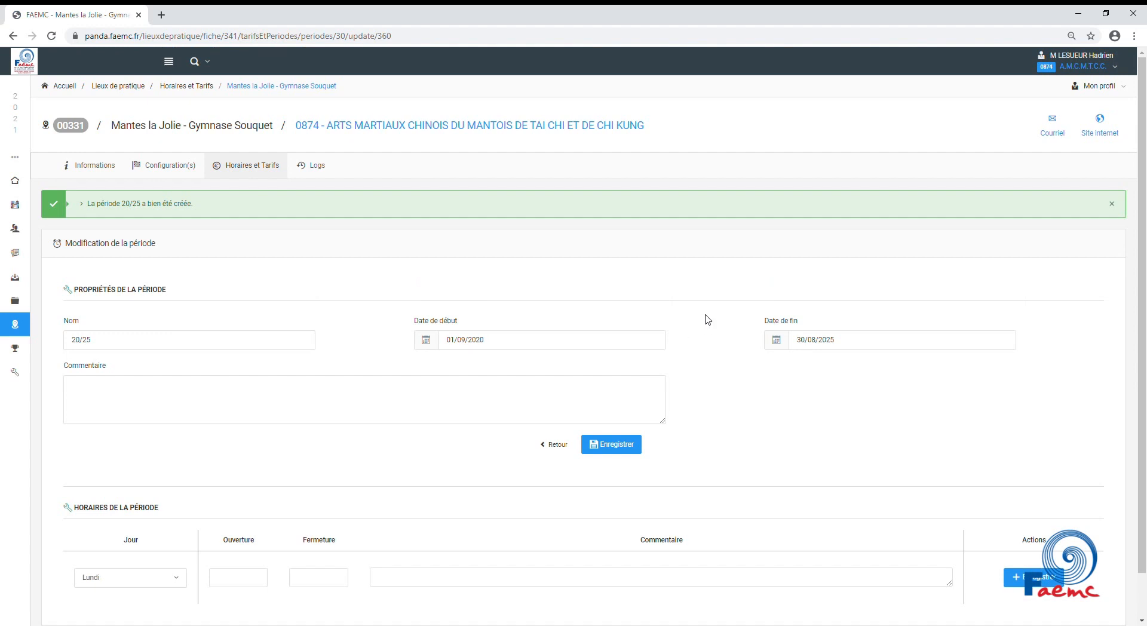
# Add a Mardi time slot from 18:15 to 19:15 with the comment "Style Yang épée" to the period
pyautogui.scroll(-2, 701, 305)
pyautogui.scroll(2, 687, 303)
pyautogui.scroll(-1, 711, 320)
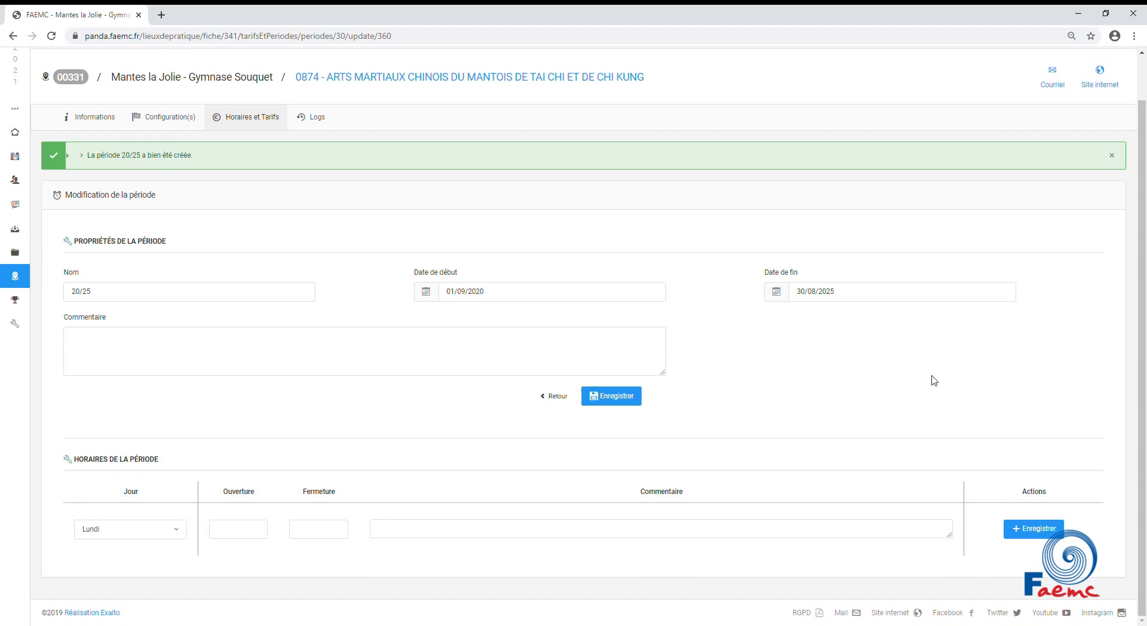
pyautogui.click(180, 530)
pyautogui.click(134, 404)
pyautogui.click(232, 527)
pyautogui.write('18')
pyautogui.click(488, 533)
pyautogui.write('Style Yang épée')
pyautogui.click(1043, 532)
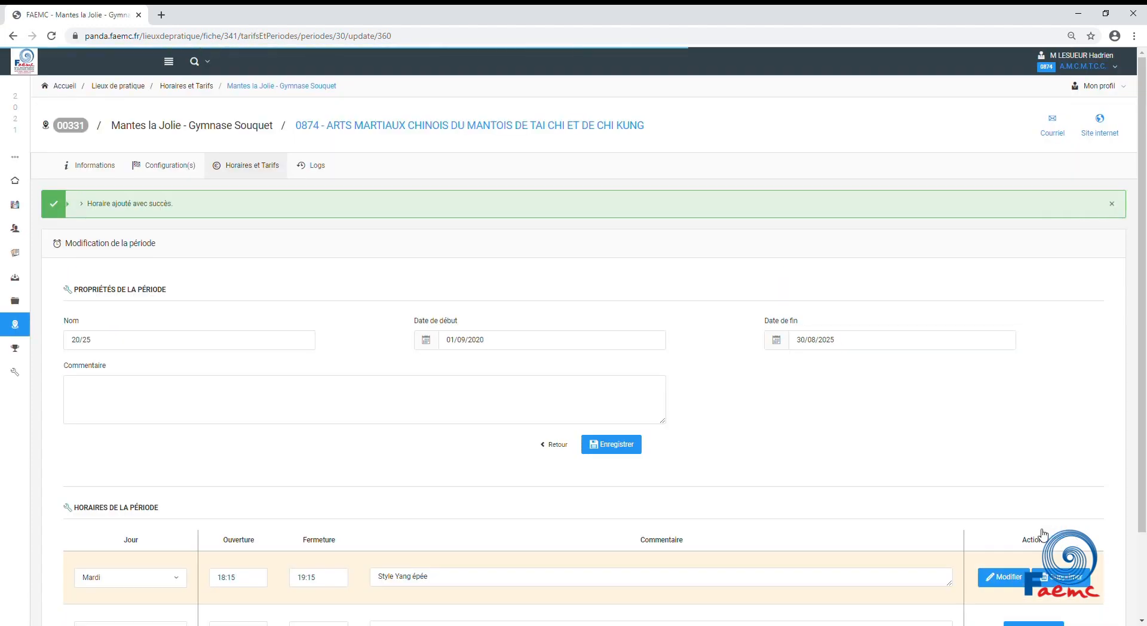
# Add a second Mardi time slot from 19:15 to 20:15 with the comment "Style Chen"
pyautogui.scroll(-3, 930, 505)
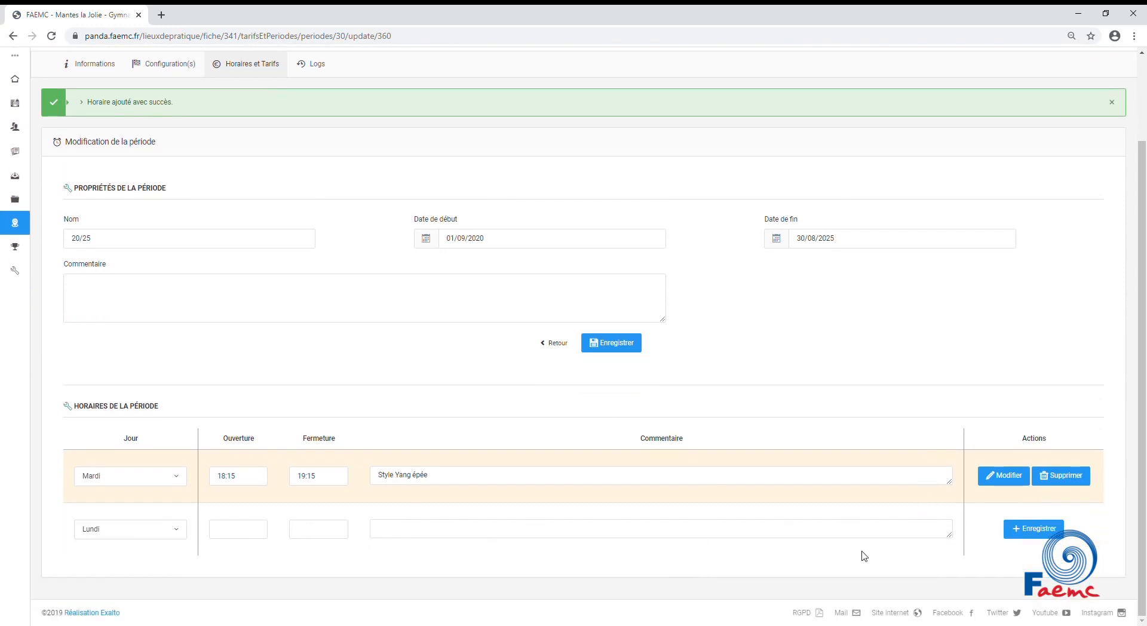
pyautogui.click(142, 534)
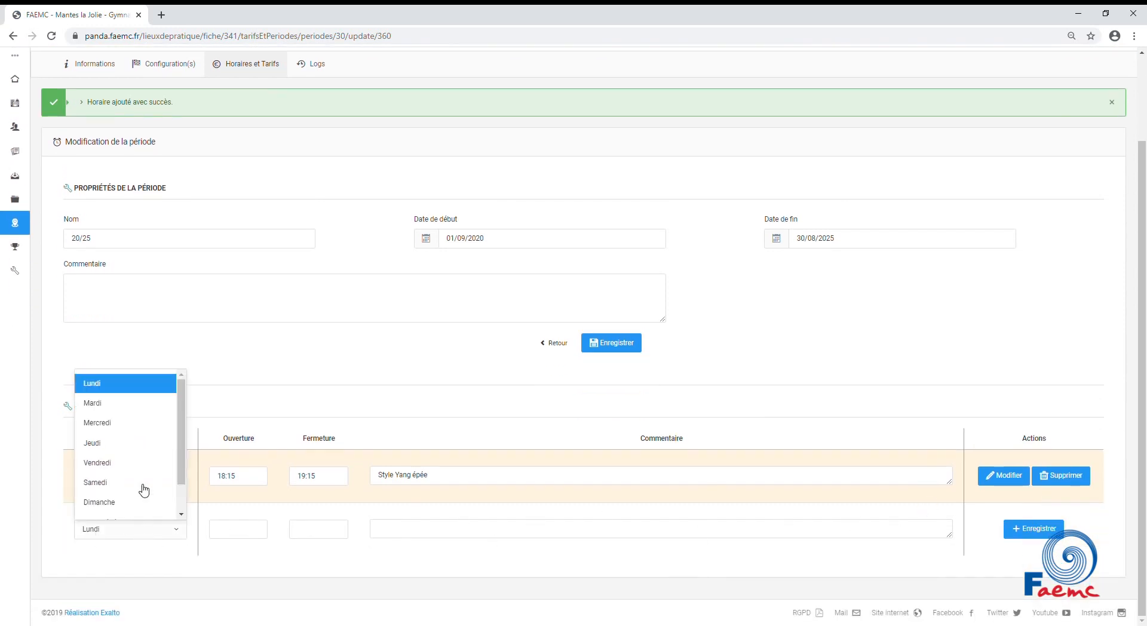
pyautogui.click(127, 404)
pyautogui.click(254, 536)
pyautogui.write('19:15')
pyautogui.press('Tab')
pyautogui.write('2015')
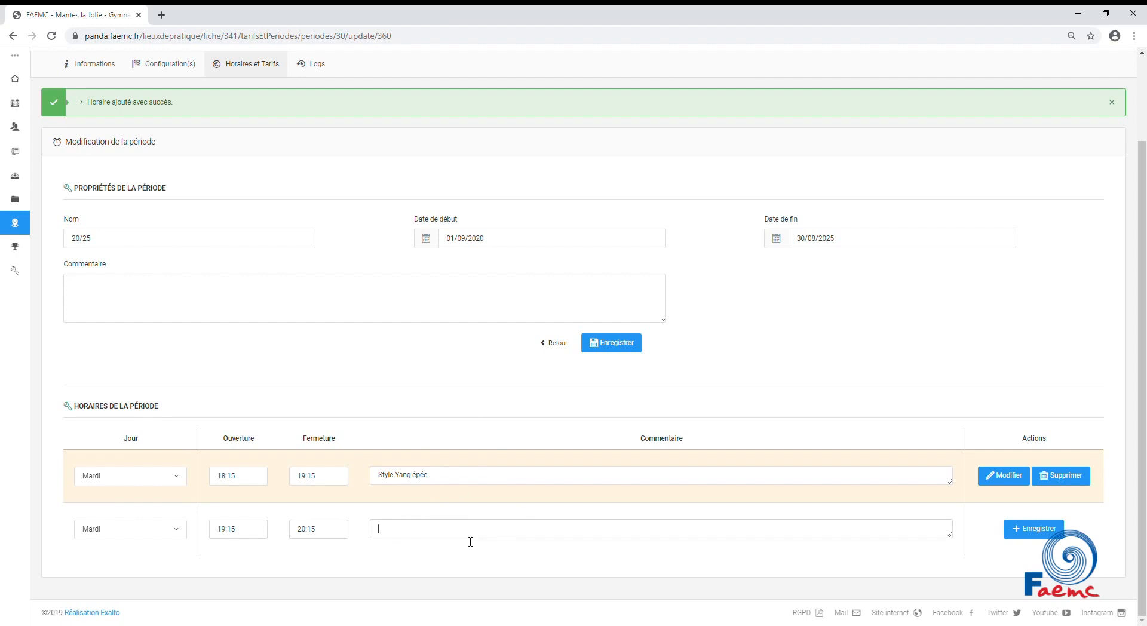
pyautogui.write('Style Chen')
pyautogui.click(1040, 536)
# Add a Jeudi time slot from 18:00 to 19:00 with the comment "Yang, débutant"
pyautogui.scroll(-3, 996, 507)
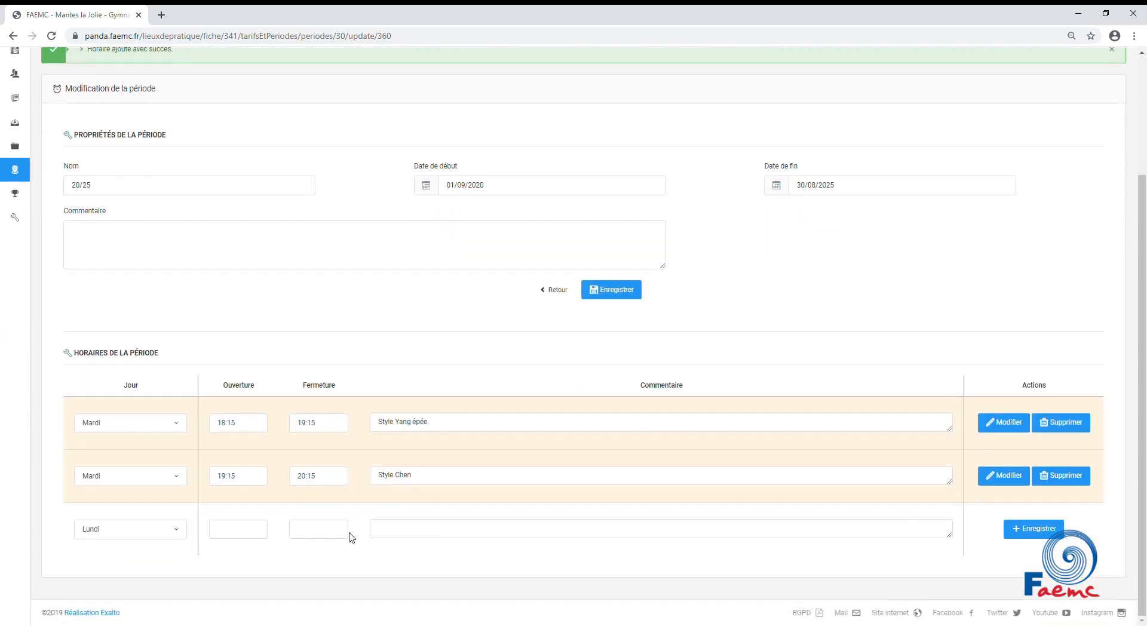
pyautogui.click(138, 535)
pyautogui.click(139, 445)
pyautogui.click(251, 531)
pyautogui.write('1800')
pyautogui.press('Tab')
pyautogui.write('1900')
pyautogui.write('Yang, dé')
pyautogui.write('butant')
pyautogui.click(1042, 532)
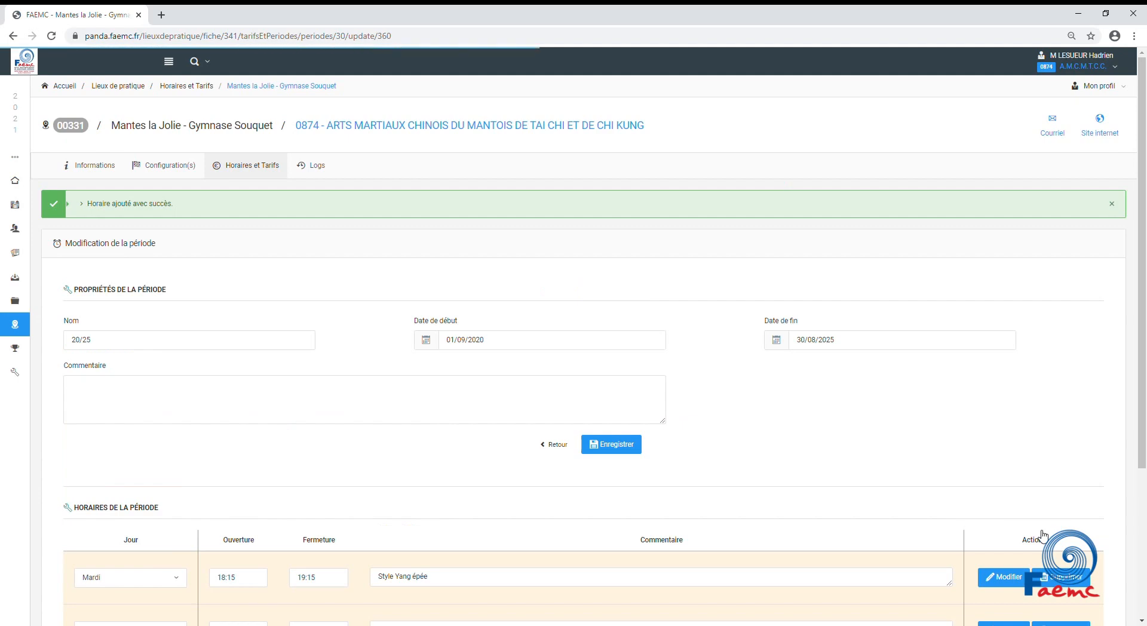
# Review the period's time slots and return to the site's schedules and rates overview
pyautogui.scroll(-4, 739, 444)
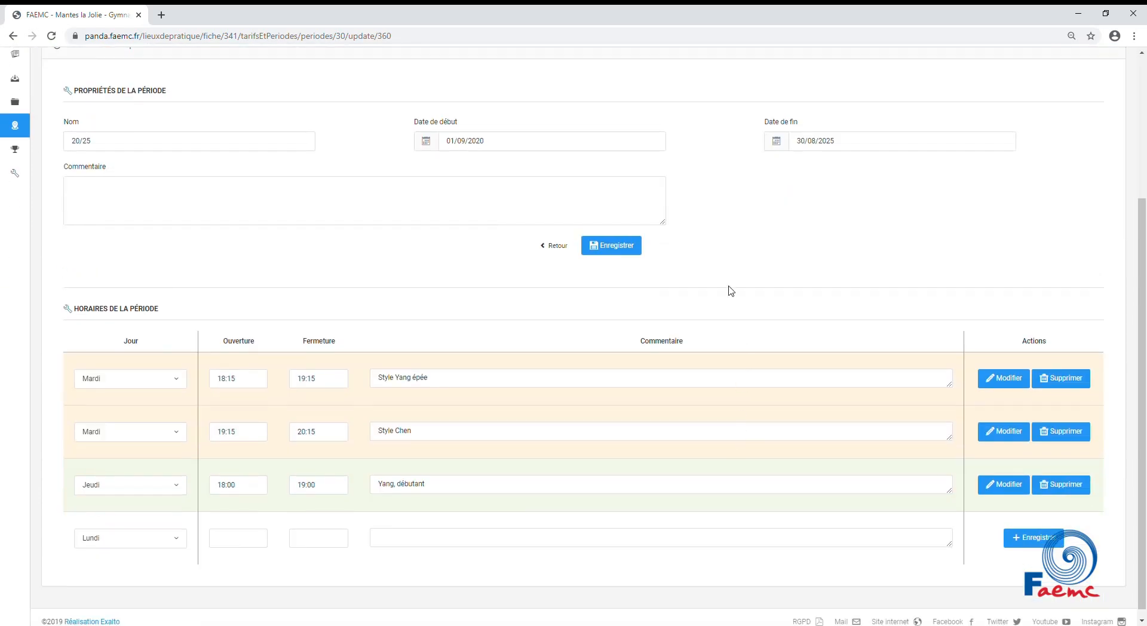
pyautogui.scroll(4, 732, 291)
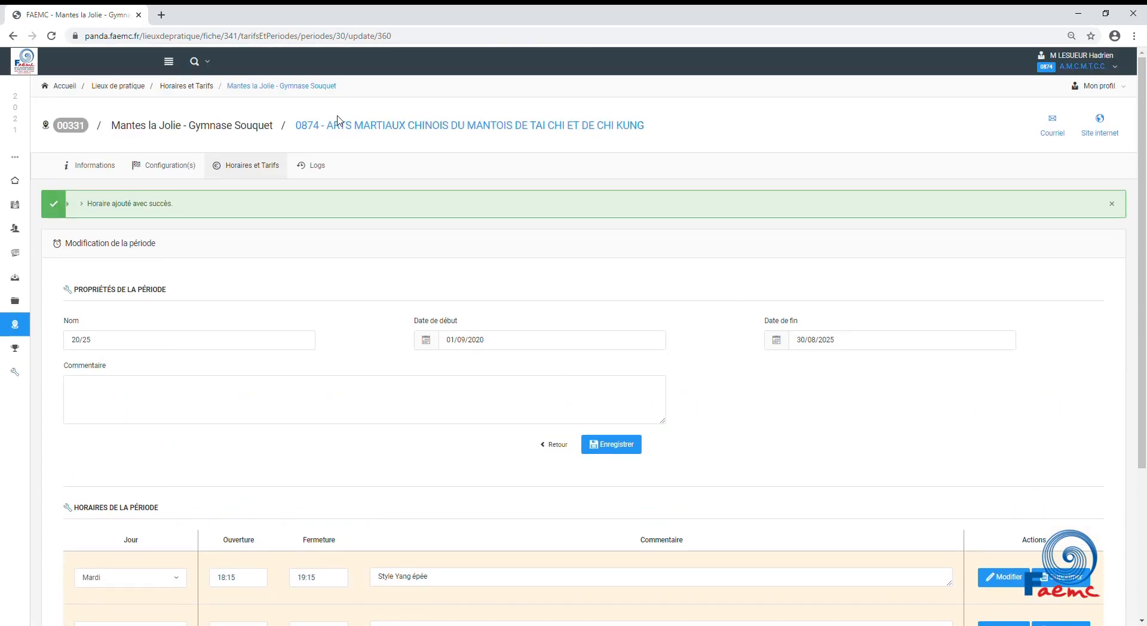
pyautogui.click(265, 172)
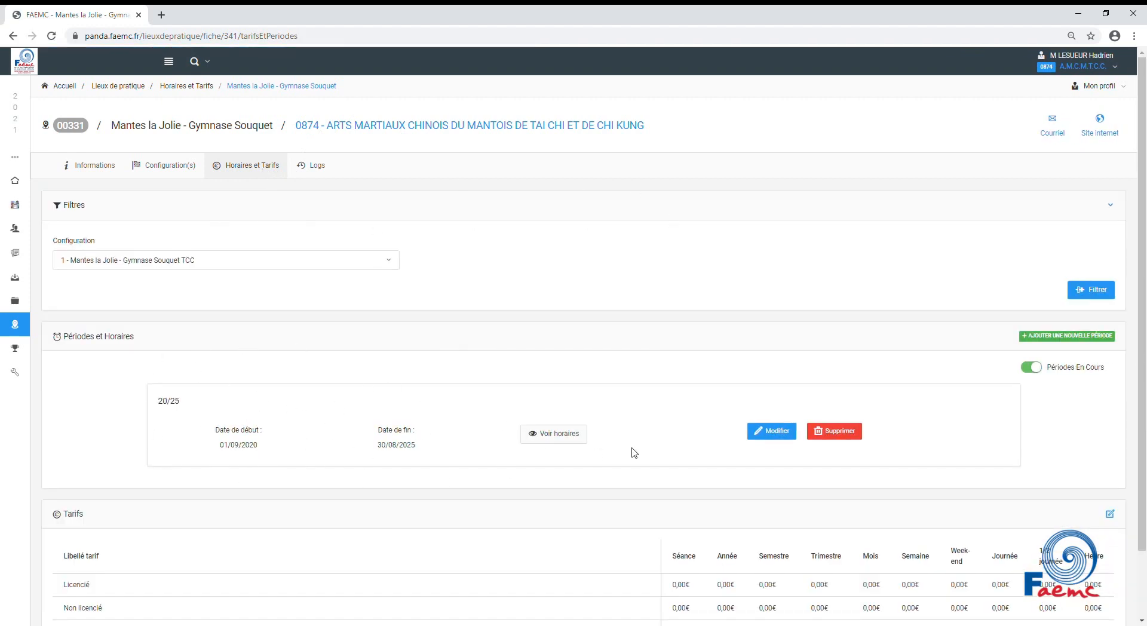
# View the schedule details of the 20/25 period and close them
pyautogui.click(577, 440)
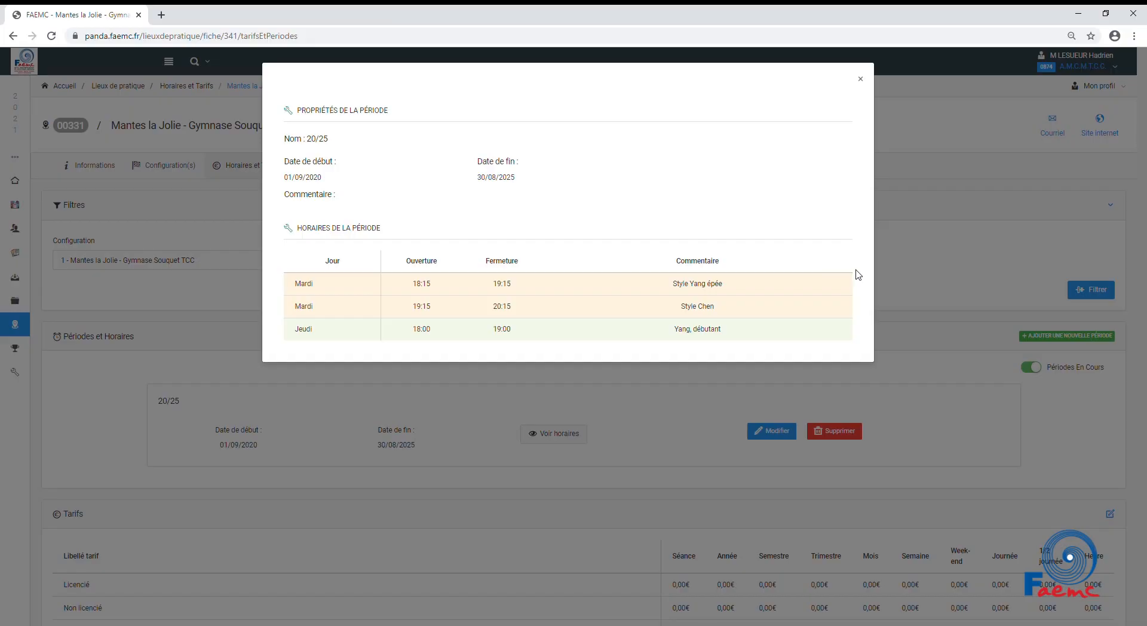
pyautogui.click(861, 79)
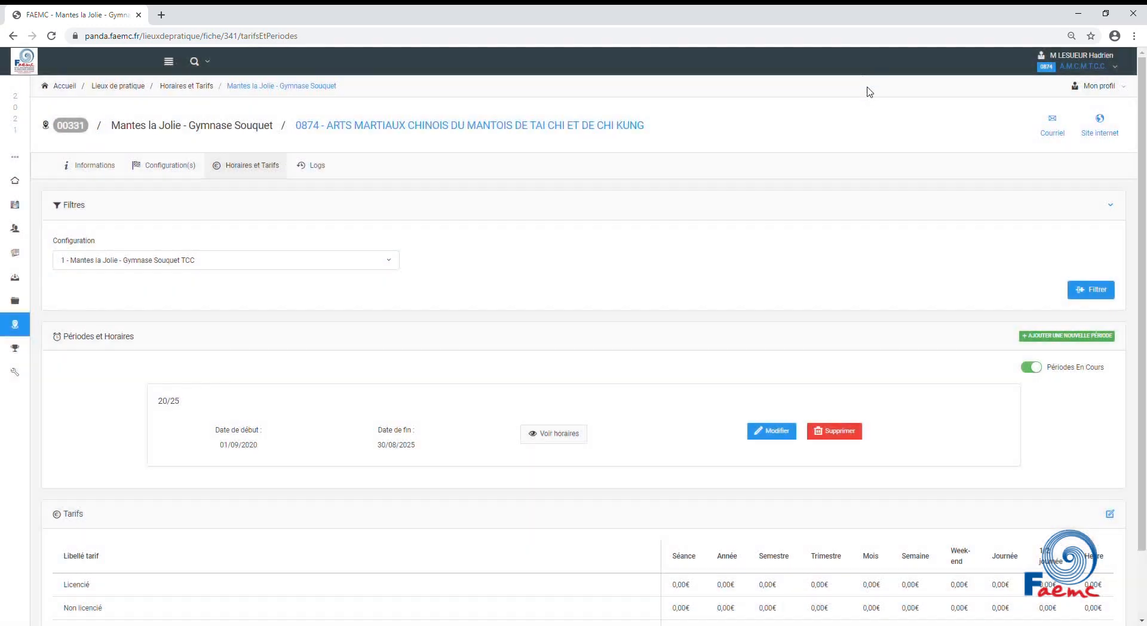
# Add a secondary configuration named "Qi gong" to the practice site, with the speciality AEC and the discipline QI GONG
pyautogui.click(178, 167)
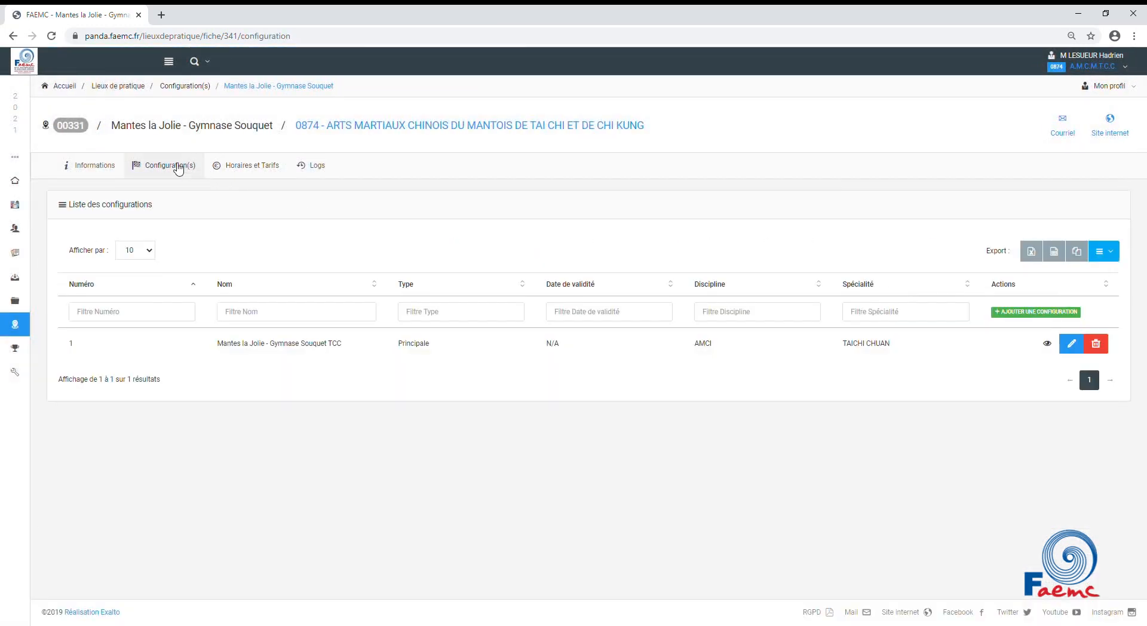
pyautogui.click(1037, 312)
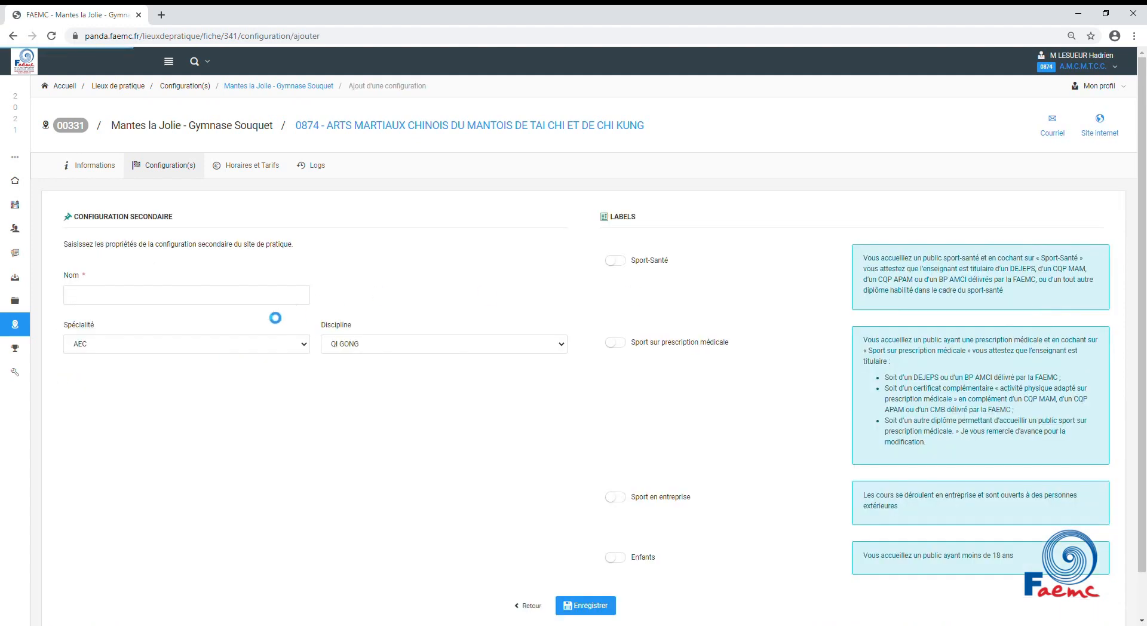
pyautogui.click(170, 292)
pyautogui.write('Qi gong')
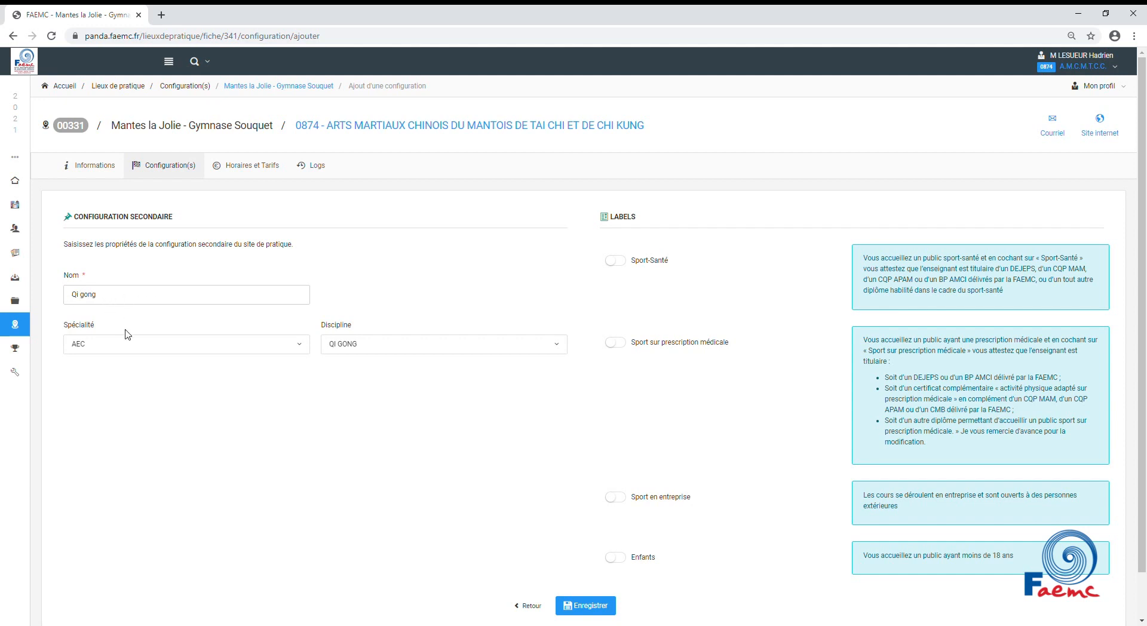
pyautogui.click(147, 352)
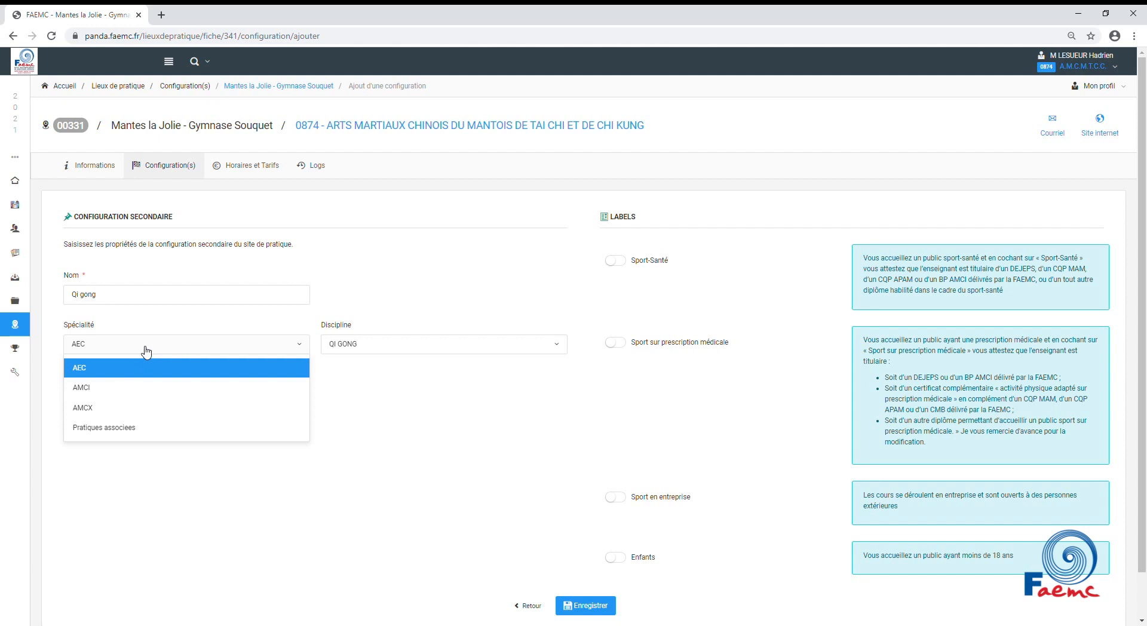
pyautogui.click(146, 352)
pyautogui.click(387, 345)
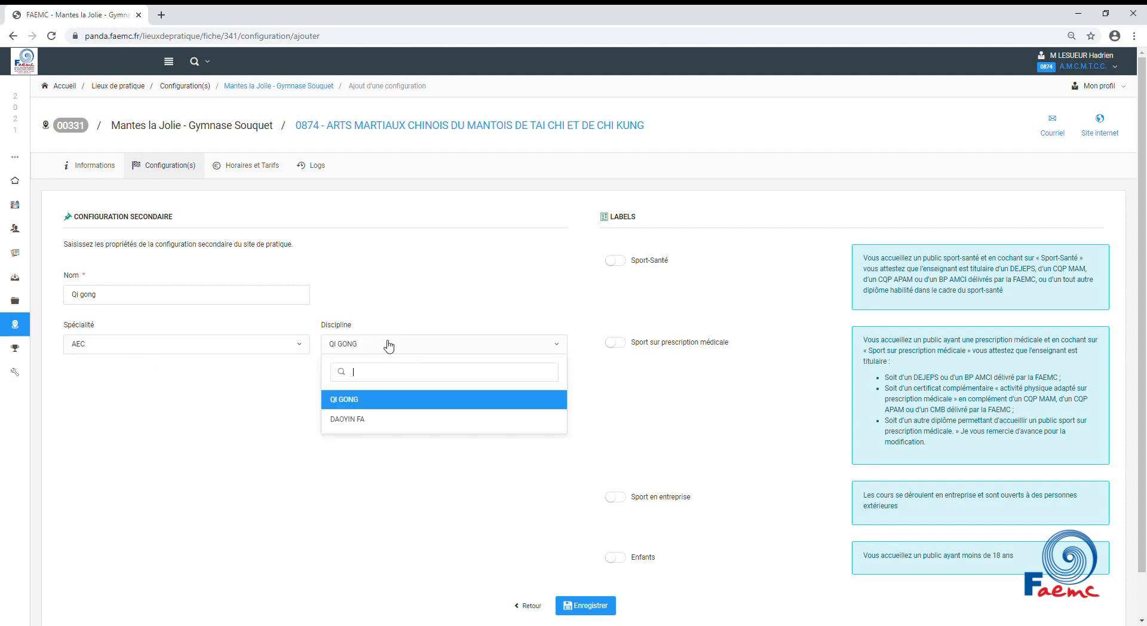
pyautogui.click(388, 397)
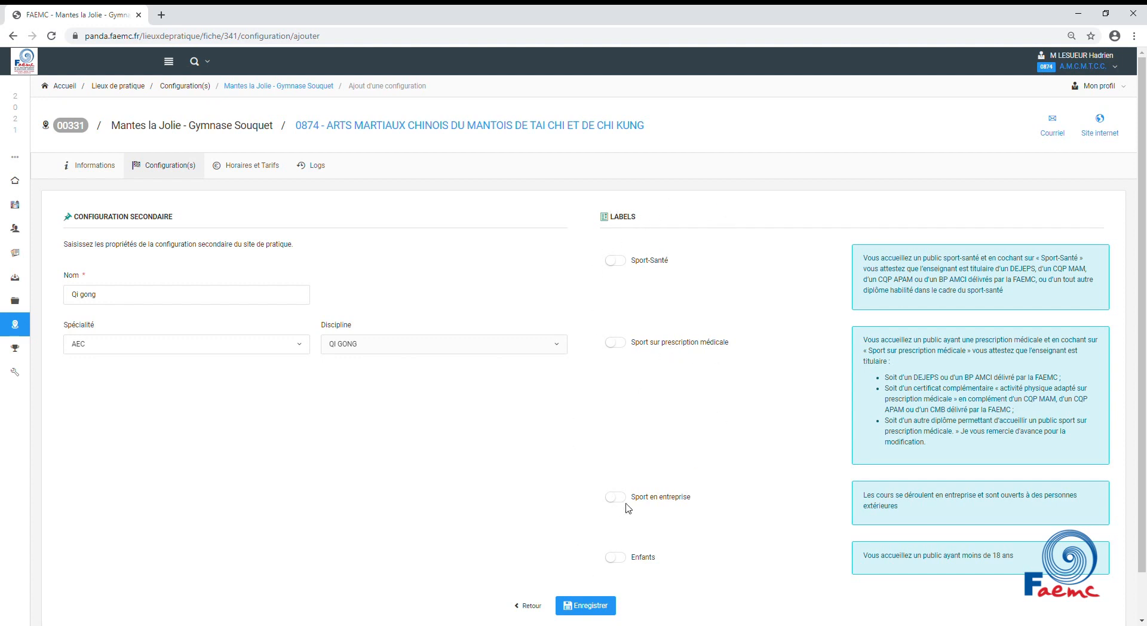
# Enable the Sport-Santé and Enfants labels for the secondary configuration and save it
pyautogui.click(619, 264)
pyautogui.click(617, 559)
pyautogui.click(594, 606)
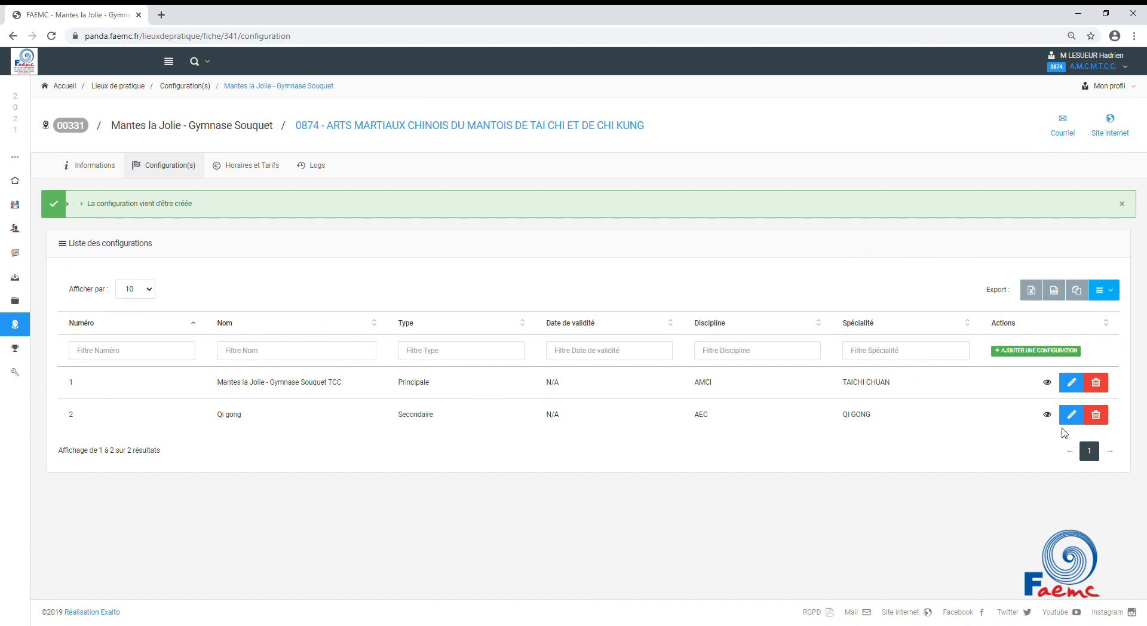
# Filter the site's schedules and rates by the configuration "2 - Qi gong" and return to the list of practice sites
pyautogui.click(251, 174)
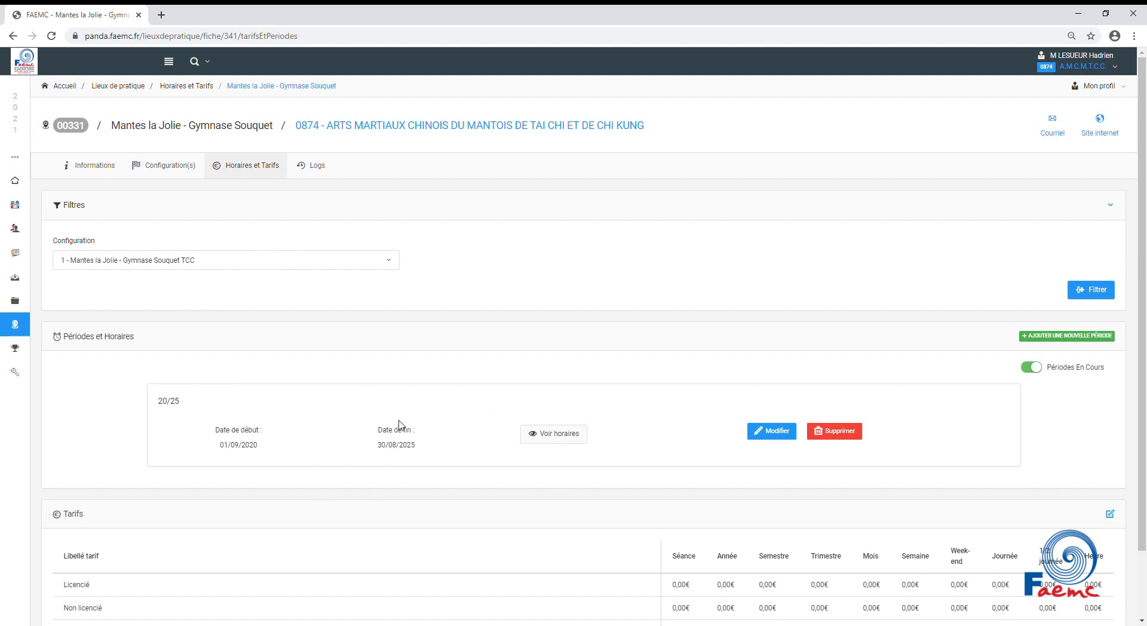
pyautogui.click(393, 263)
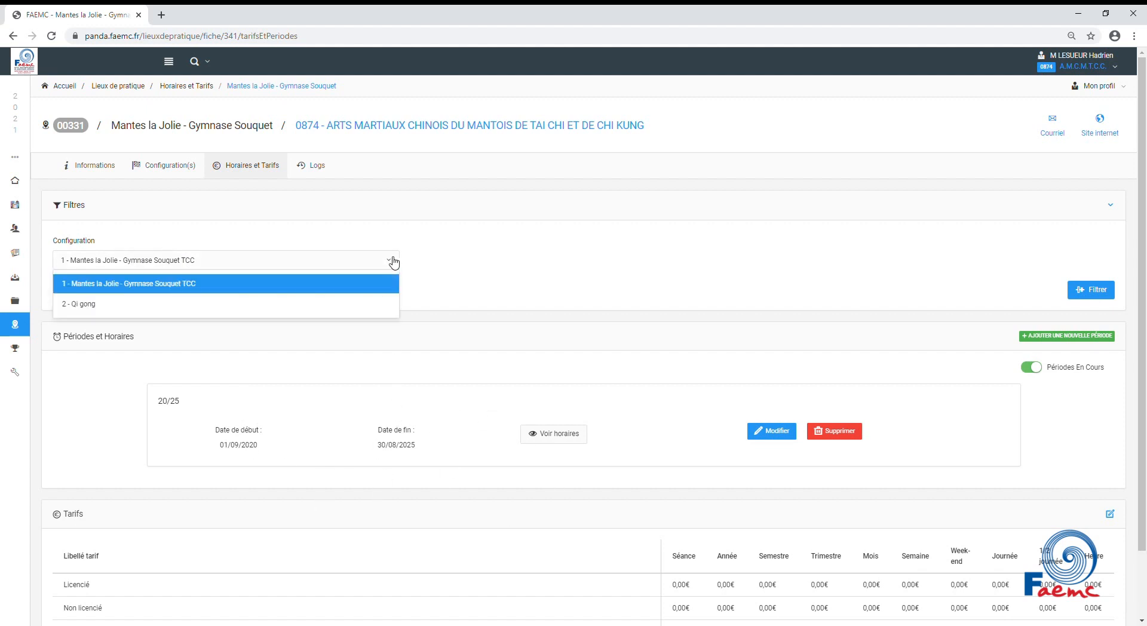
pyautogui.click(136, 306)
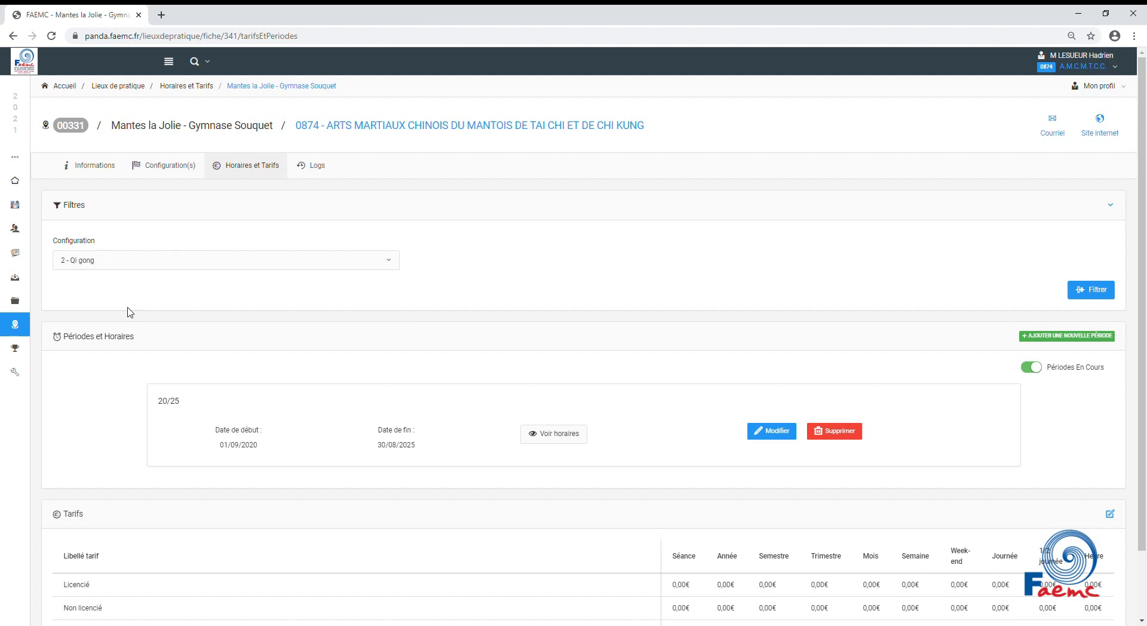
pyautogui.click(1103, 294)
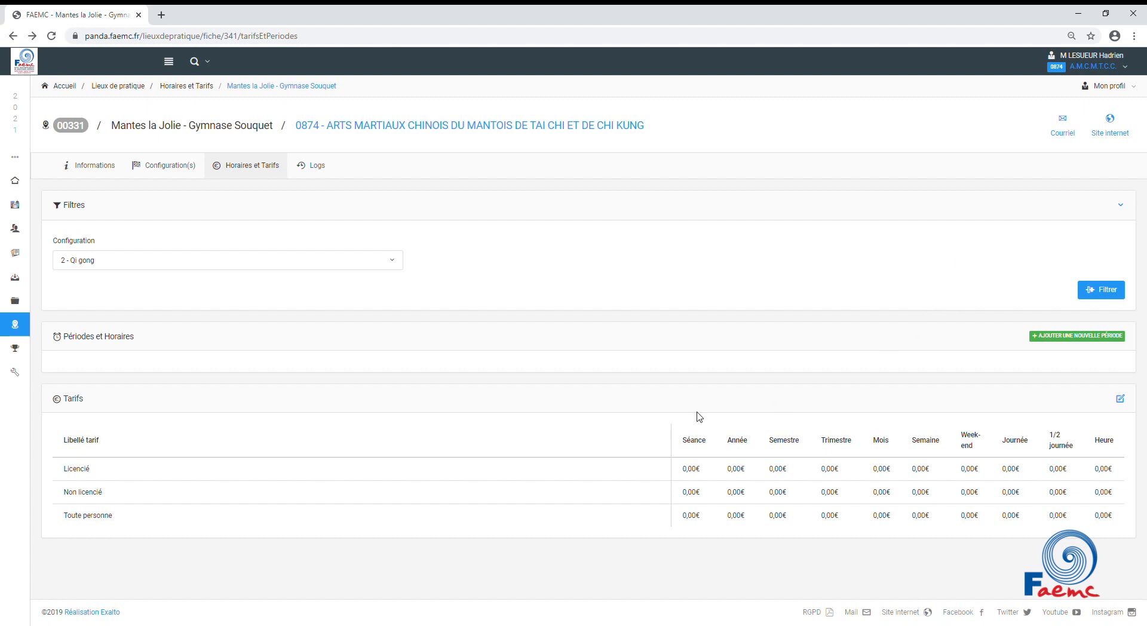
pyautogui.click(16, 328)
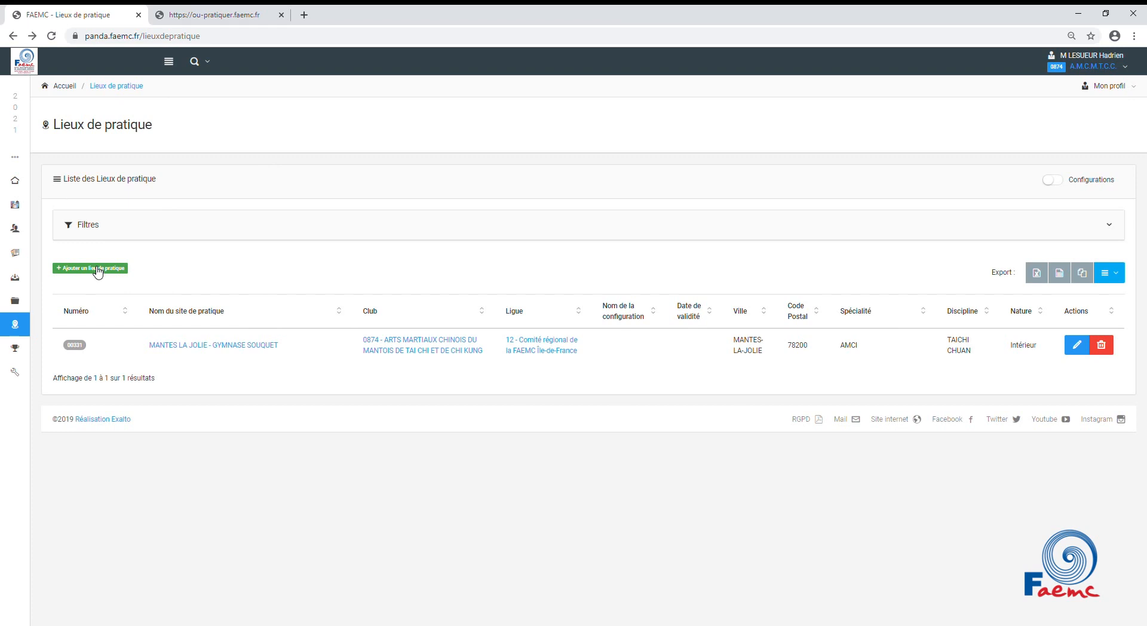
# Switch to the ou-pratiquer.faemc.fr club finder and search for clubs around "78200 - Buchelay"
pyautogui.click(227, 16)
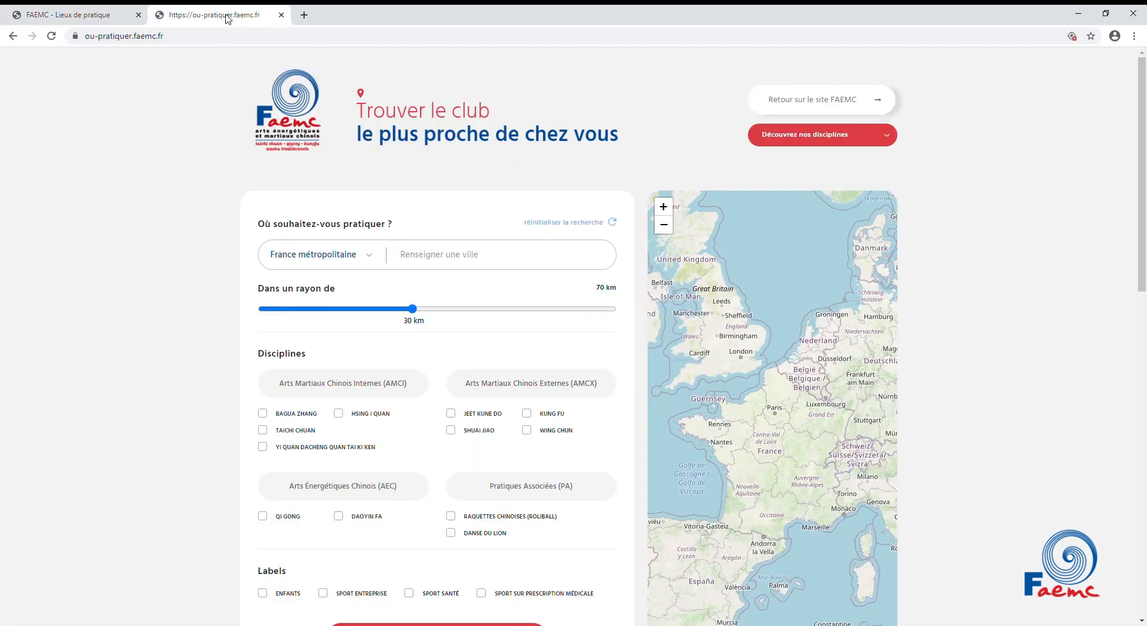
pyautogui.click(487, 269)
pyautogui.write('78200 - Buchelay')
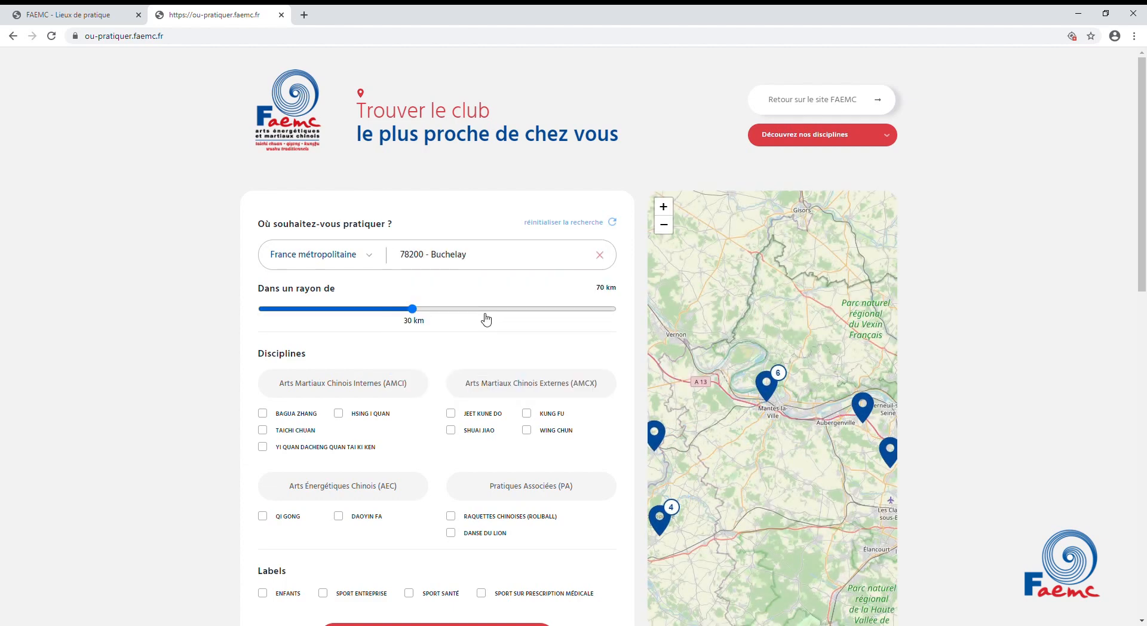
# Locate the Gymnase Souquet site on the map around Mantes-la-Jolie and open its public page to examine the schedule
pyautogui.click(769, 391)
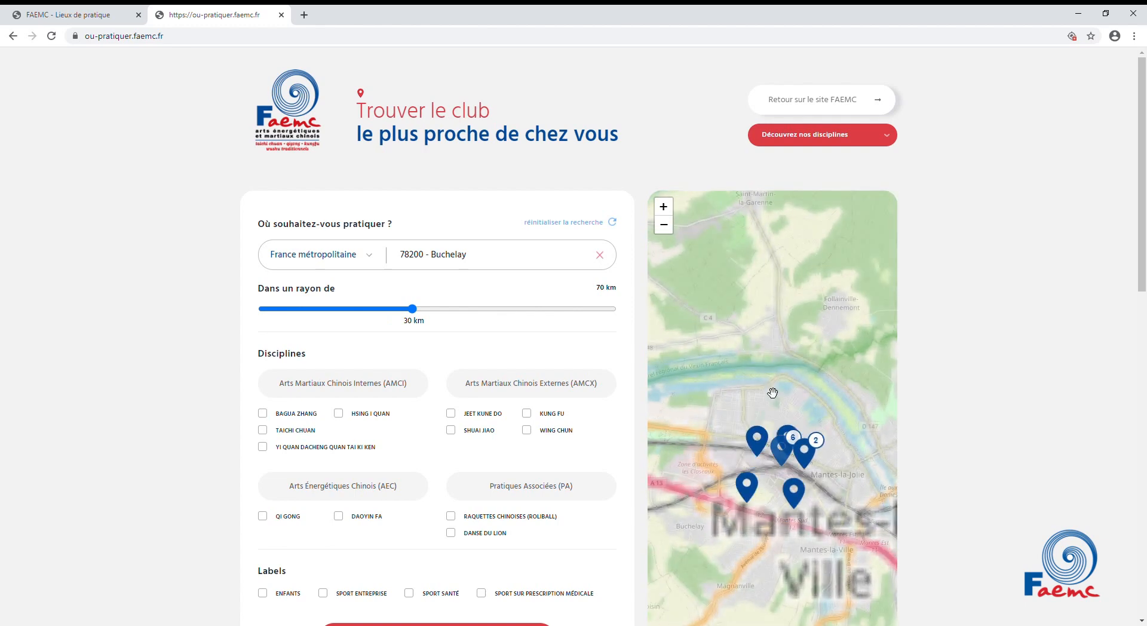
pyautogui.click(731, 419)
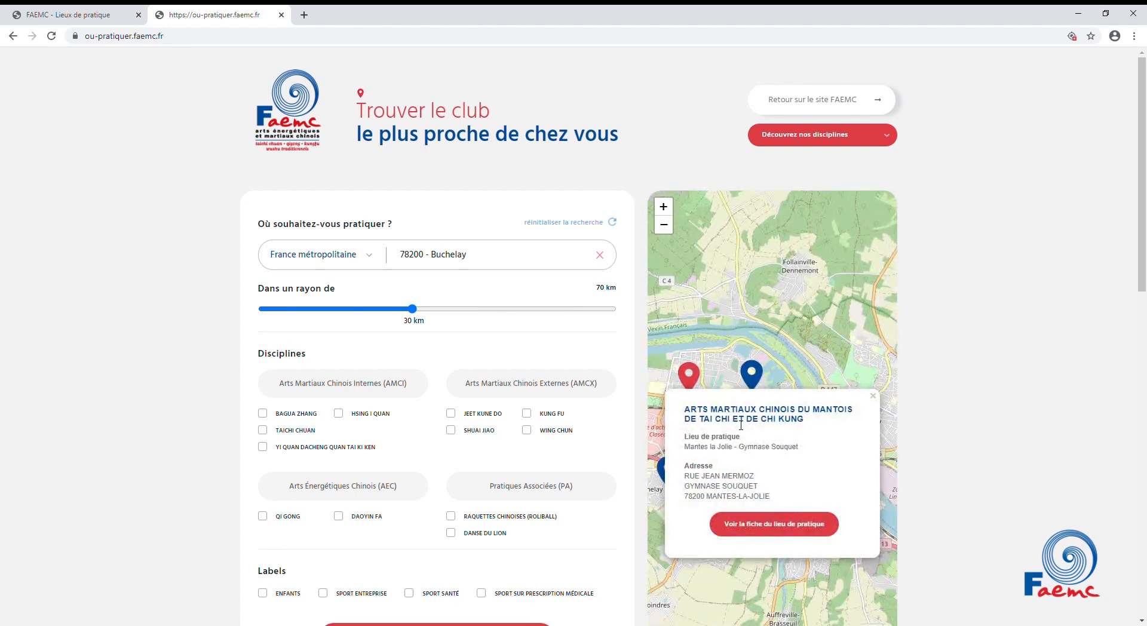
pyautogui.click(769, 533)
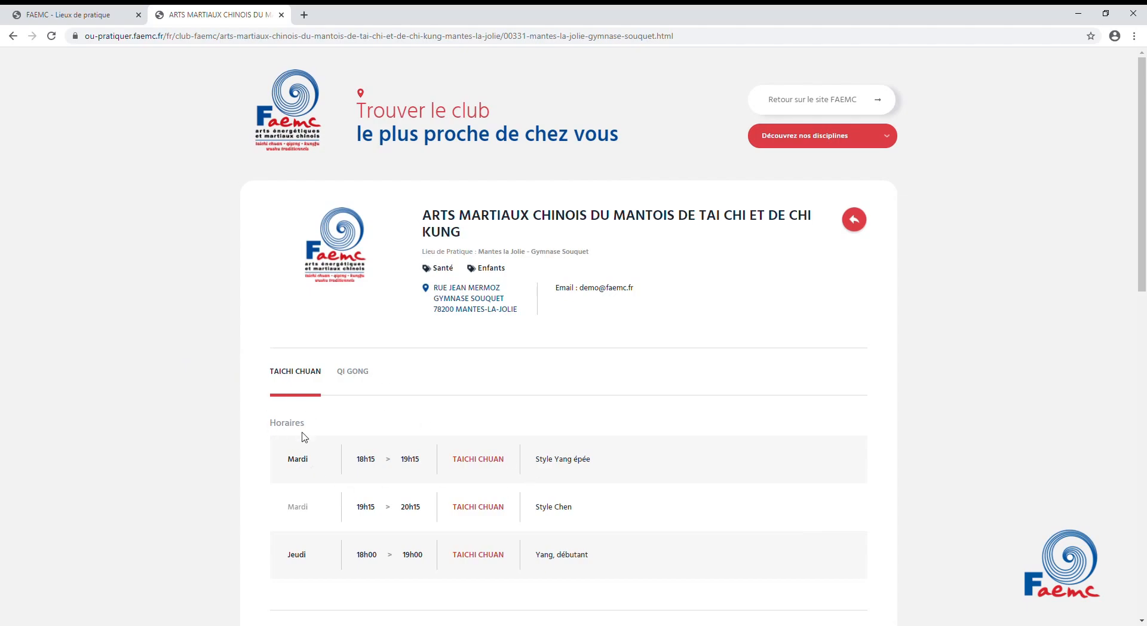
pyautogui.scroll(-3, 303, 437)
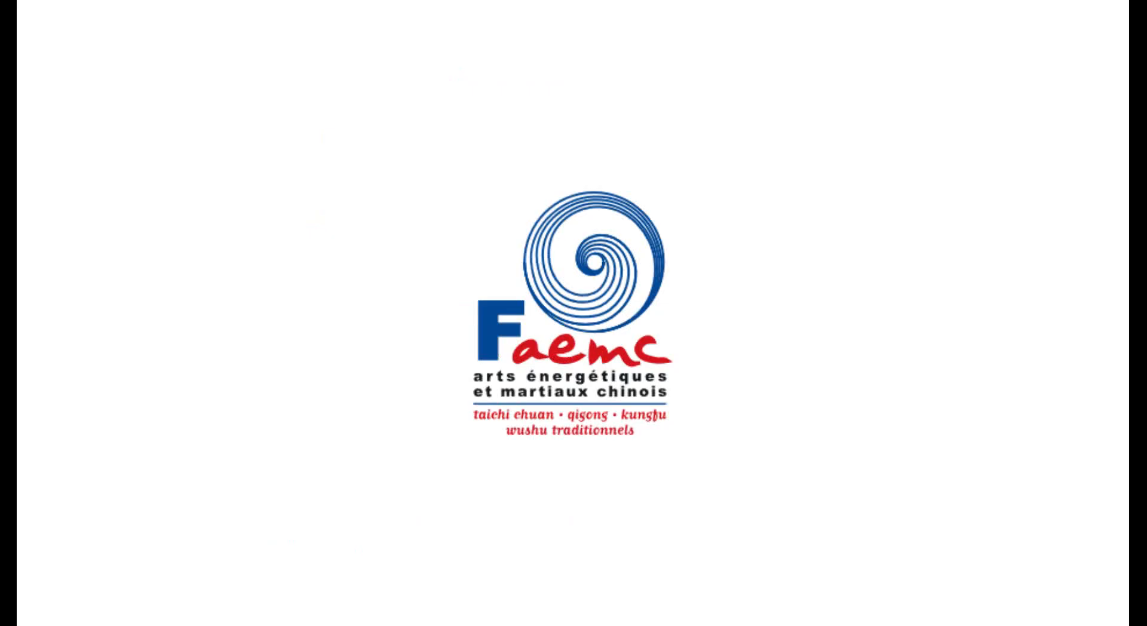